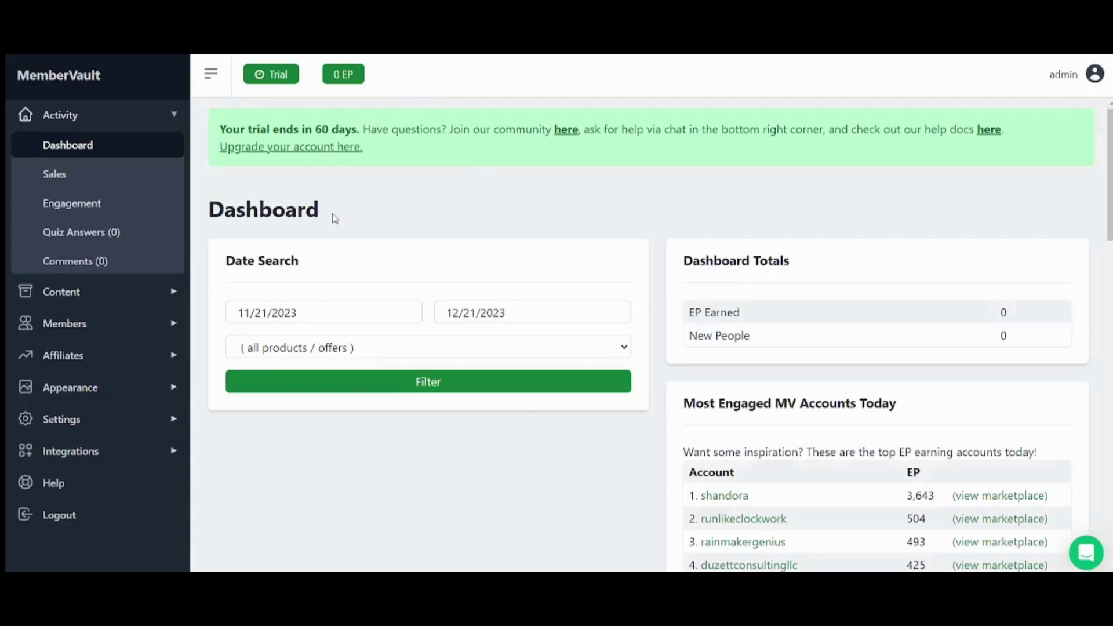
Open the form for adding a new product from the Products list.
mouse_move(335, 219)
left_mouse_down()
mouse_move(244, 215)
mouse_move(326, 218)
left_mouse_up()
left_click(69, 293)
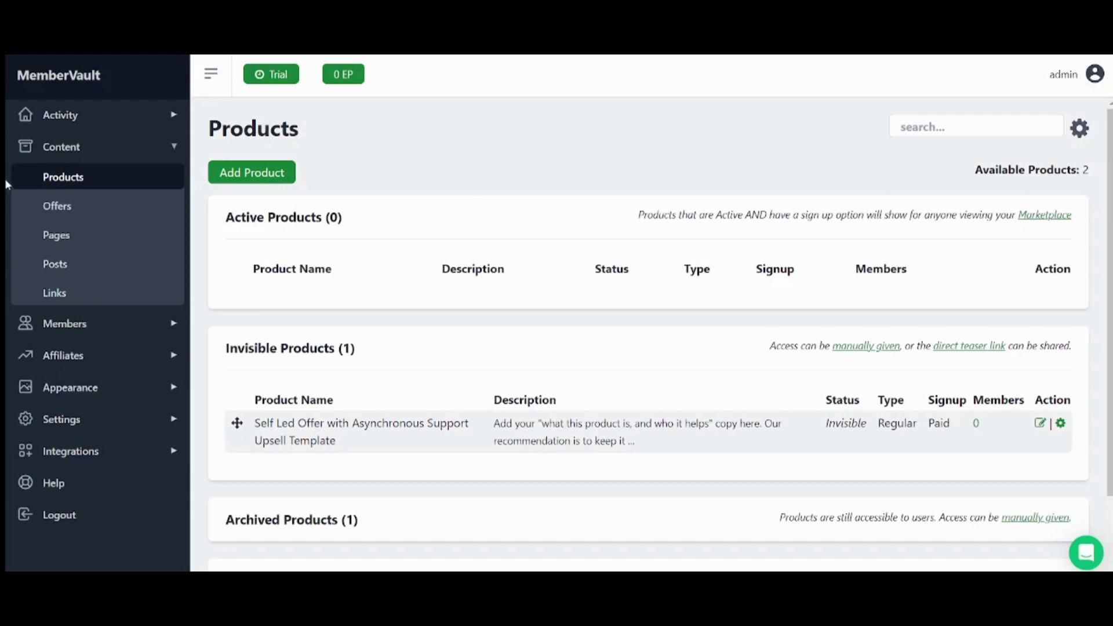
left_click(273, 174)
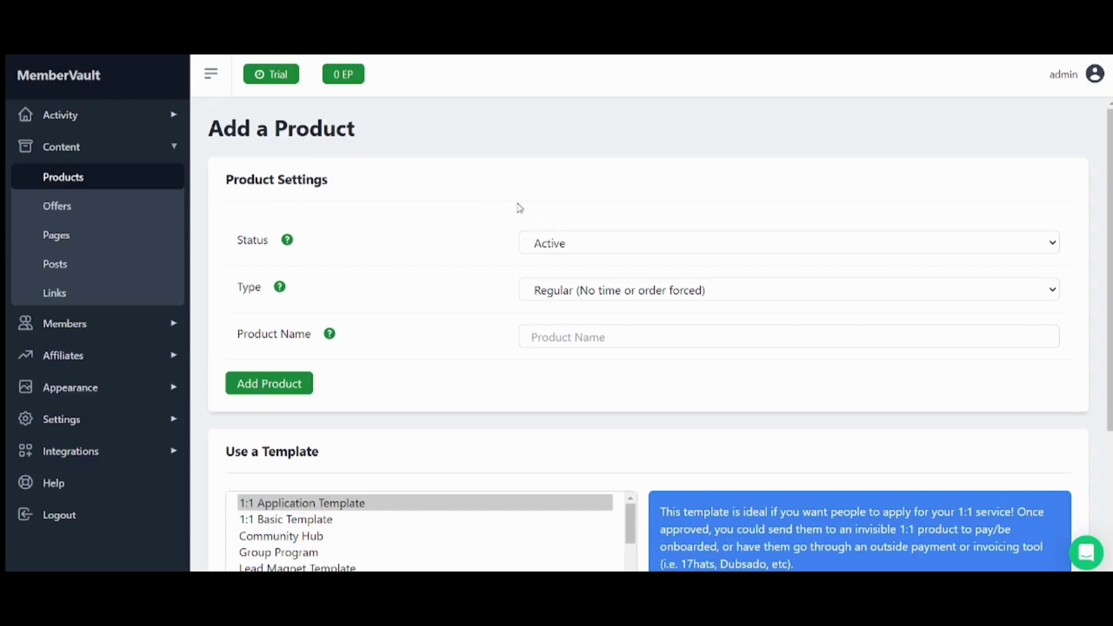
Keep the product's status Active and type Regular (No time or order forced), and enter the product name Online Course.
left_click(586, 248)
left_click(570, 284)
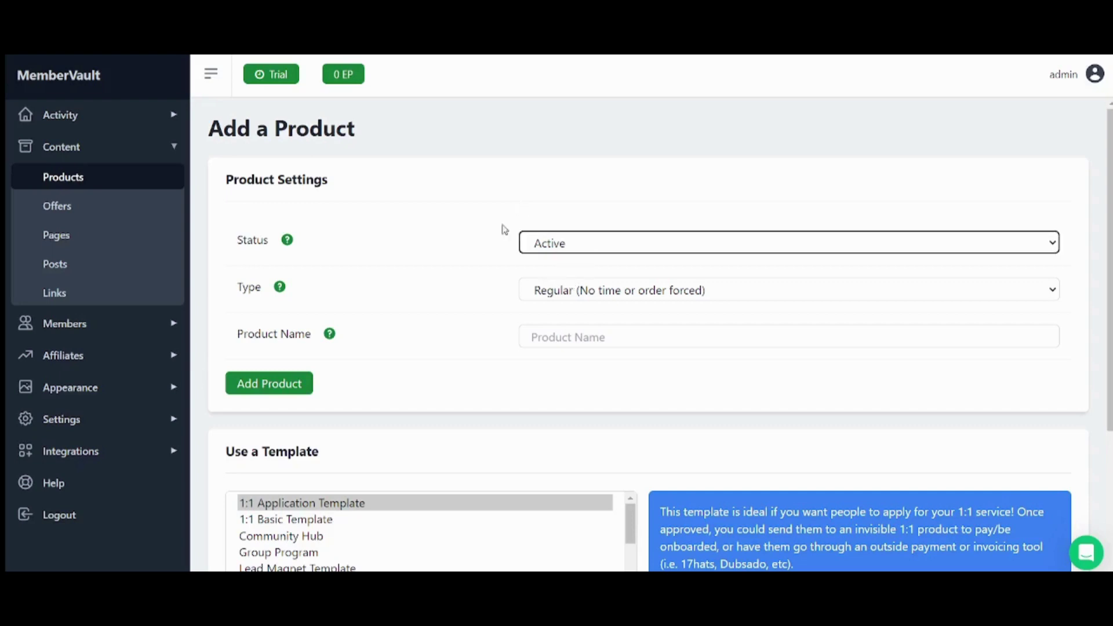
left_click(577, 245)
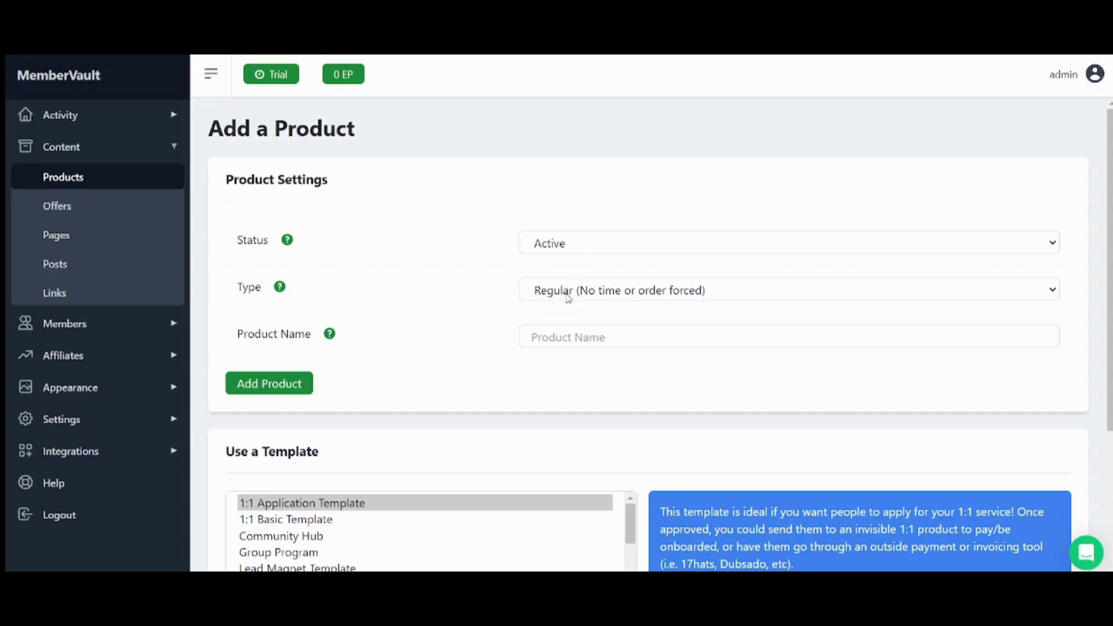
left_click(480, 190)
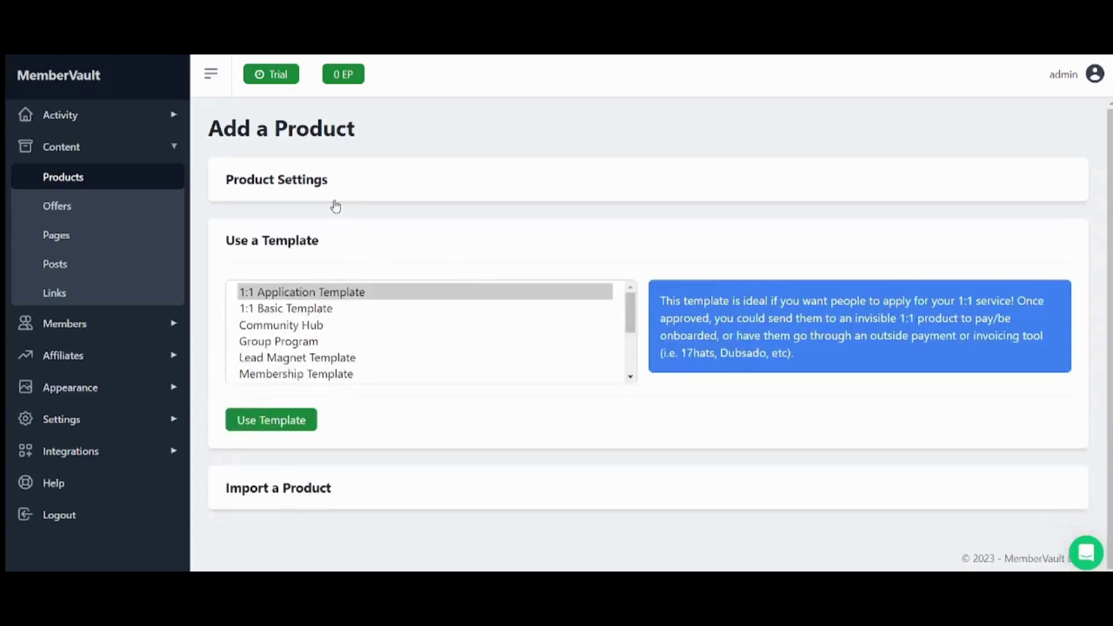
left_click(336, 207)
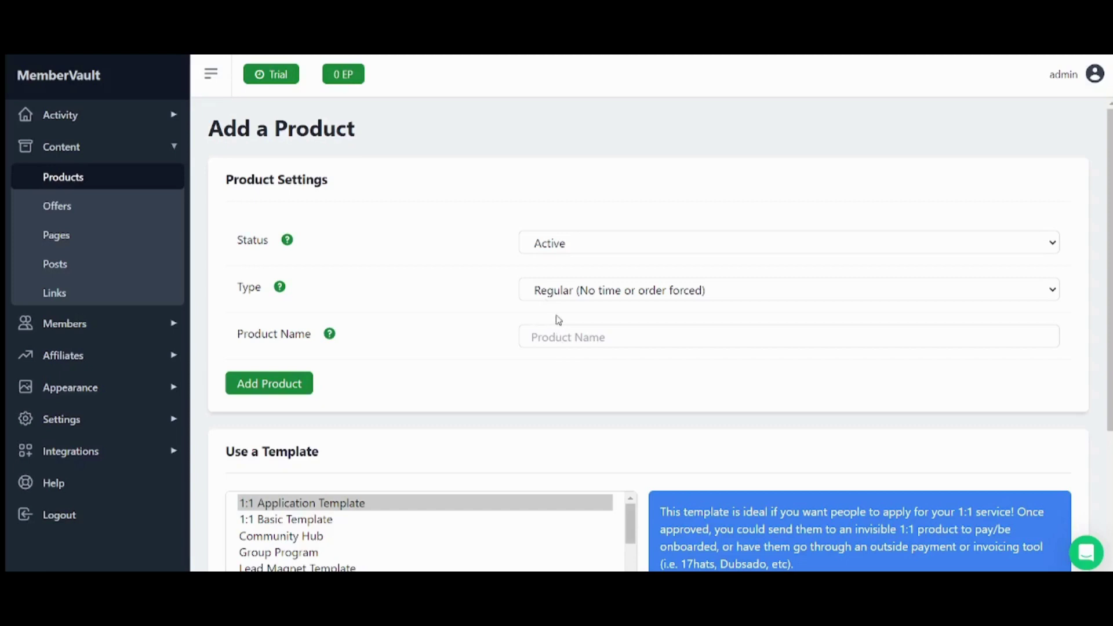
left_click(554, 298)
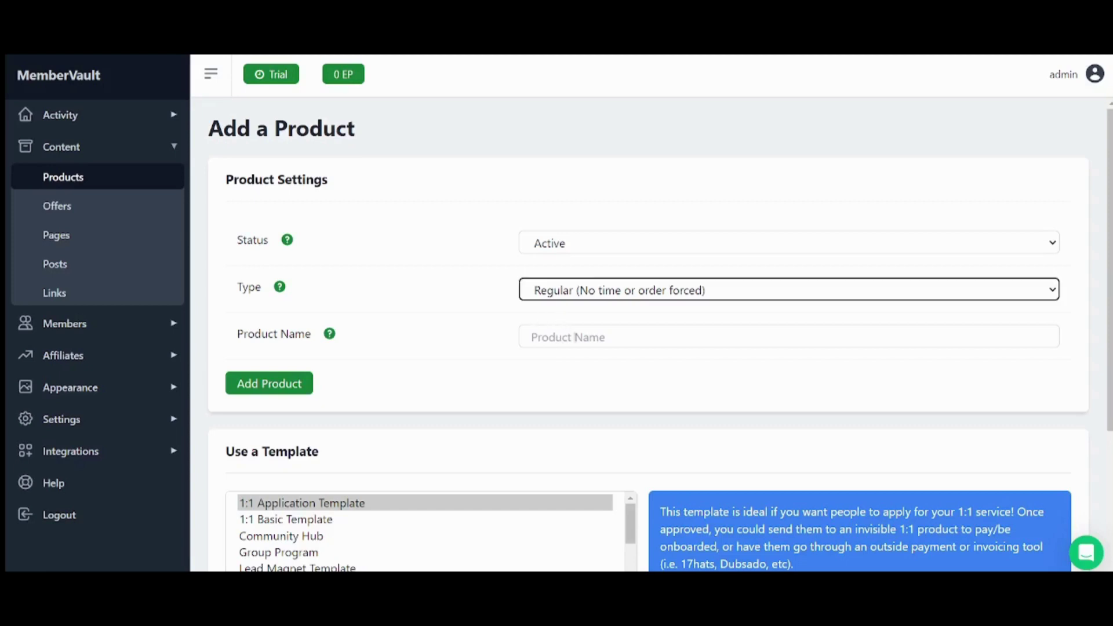
left_click(575, 338)
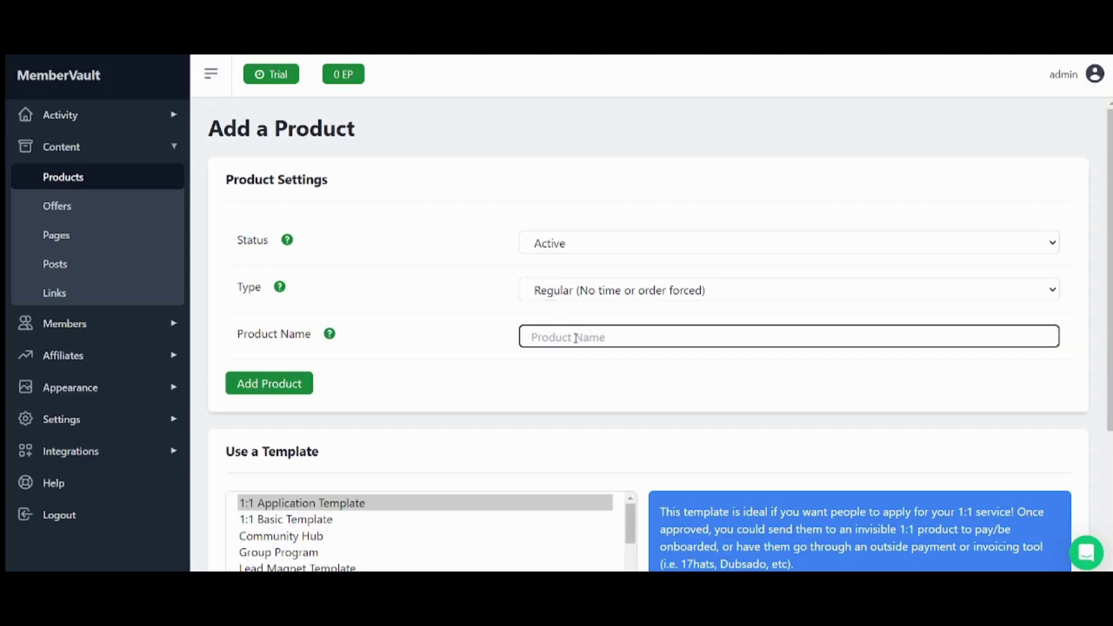
type("Online Course")
Create a product from the Group Program template.
scroll(465, 348, "down", 3)
scroll(723, 303, "down", 1)
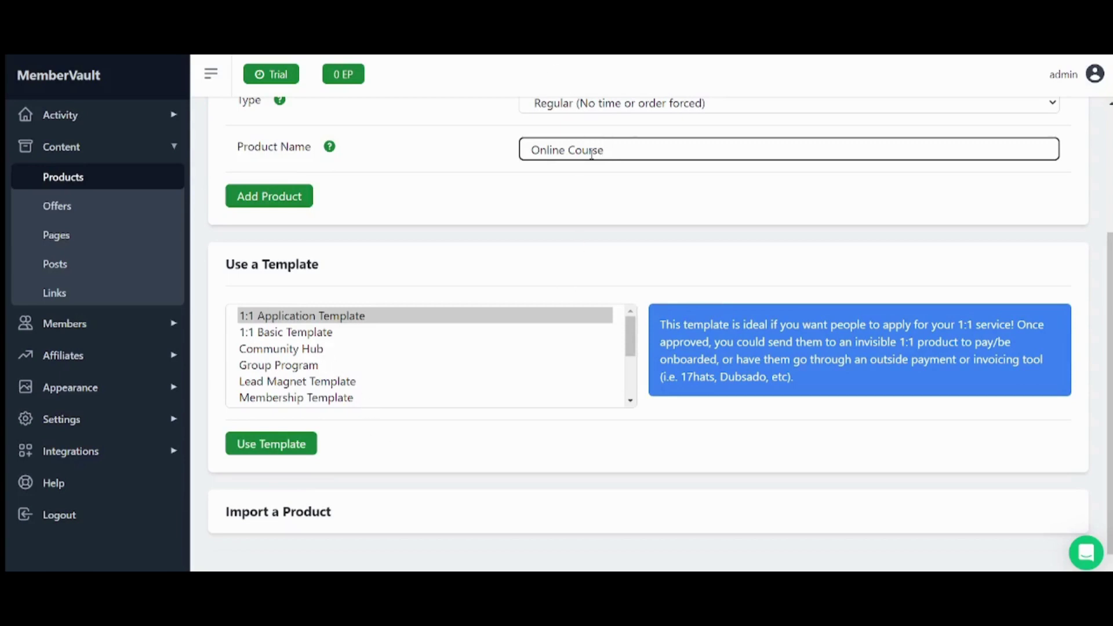
left_click(295, 366)
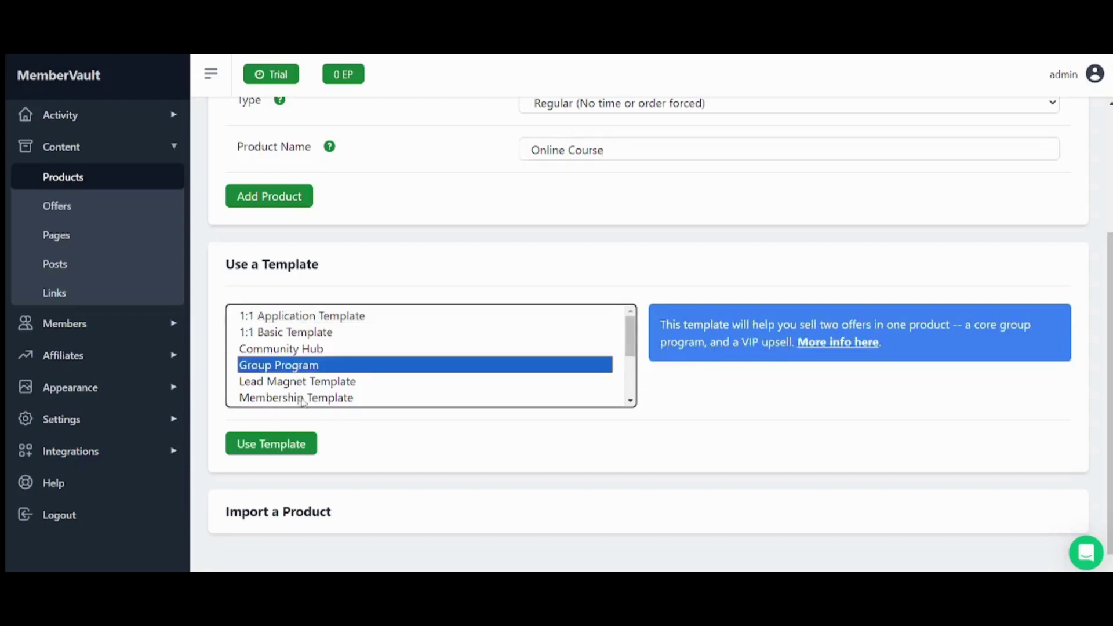
left_click(275, 451)
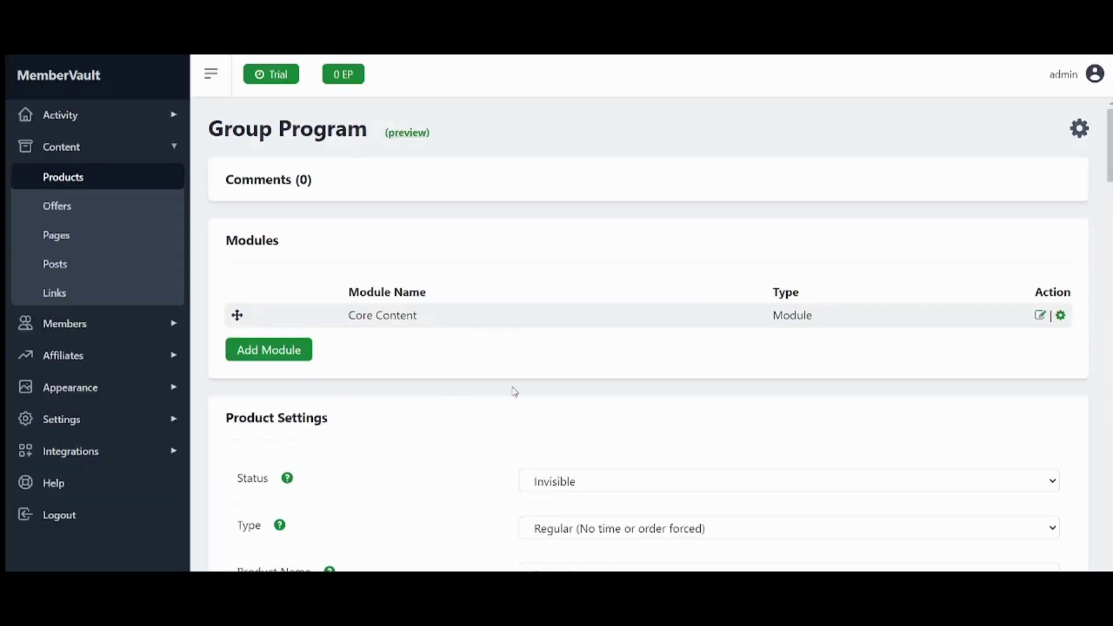
Make the Group Program's product description text bold.
scroll(515, 392, "down", 3)
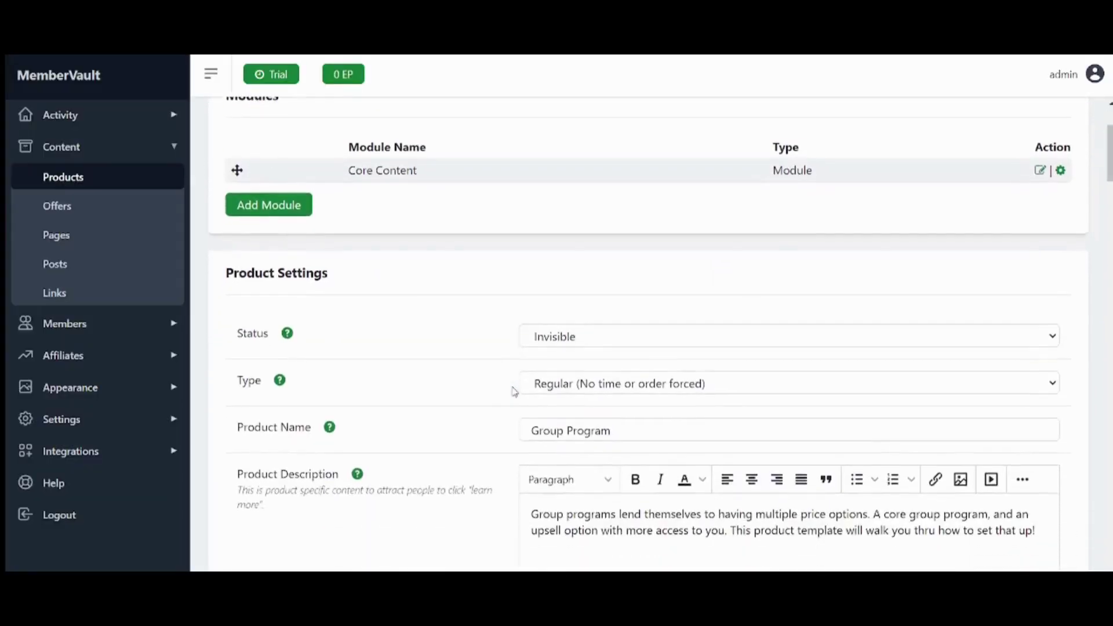
scroll(515, 392, "down", 8)
scroll(515, 392, "up", 3)
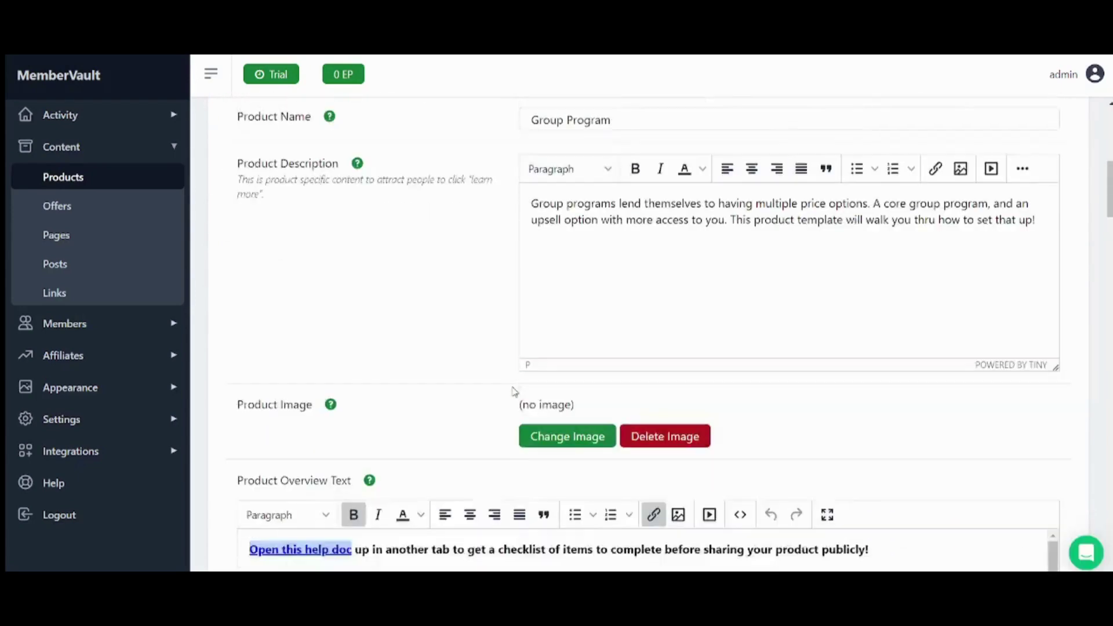
scroll(514, 392, "down", 3)
scroll(513, 392, "up", 4)
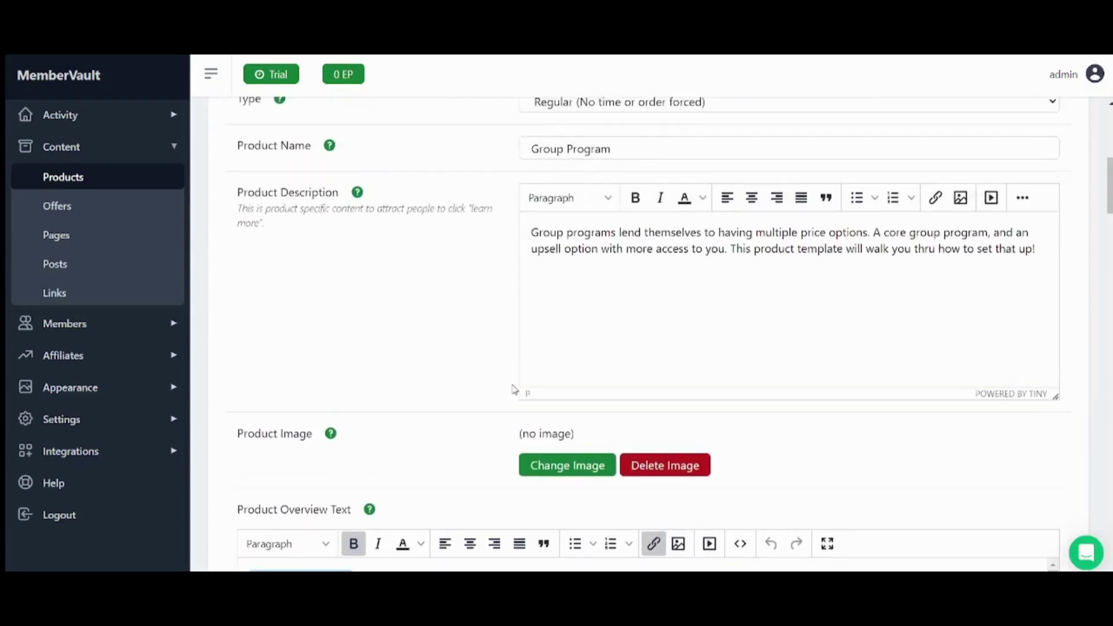
left_click_drag(533, 232, 1027, 248)
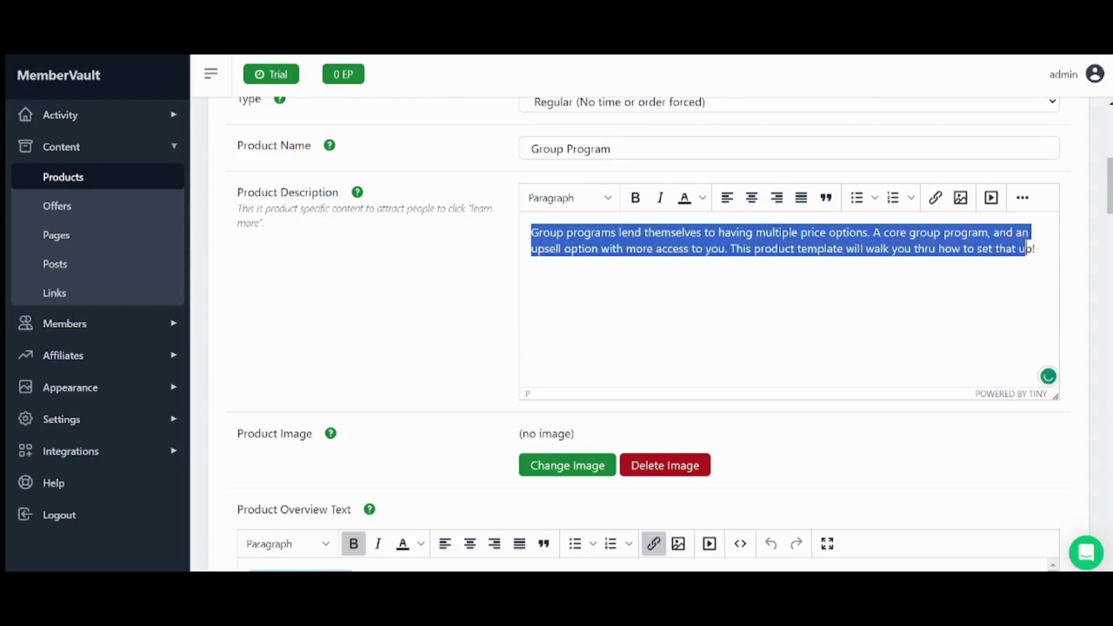
left_click(636, 198)
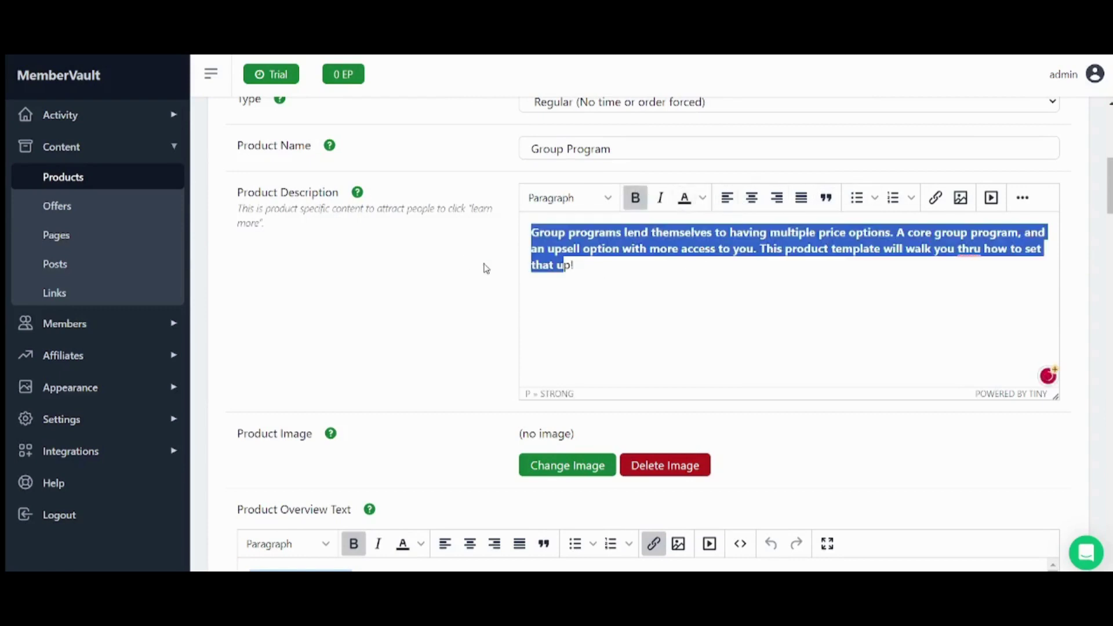
left_click(456, 258)
Review the product overview text and save the Group Program's sign-up options.
scroll(456, 258, "down", 3)
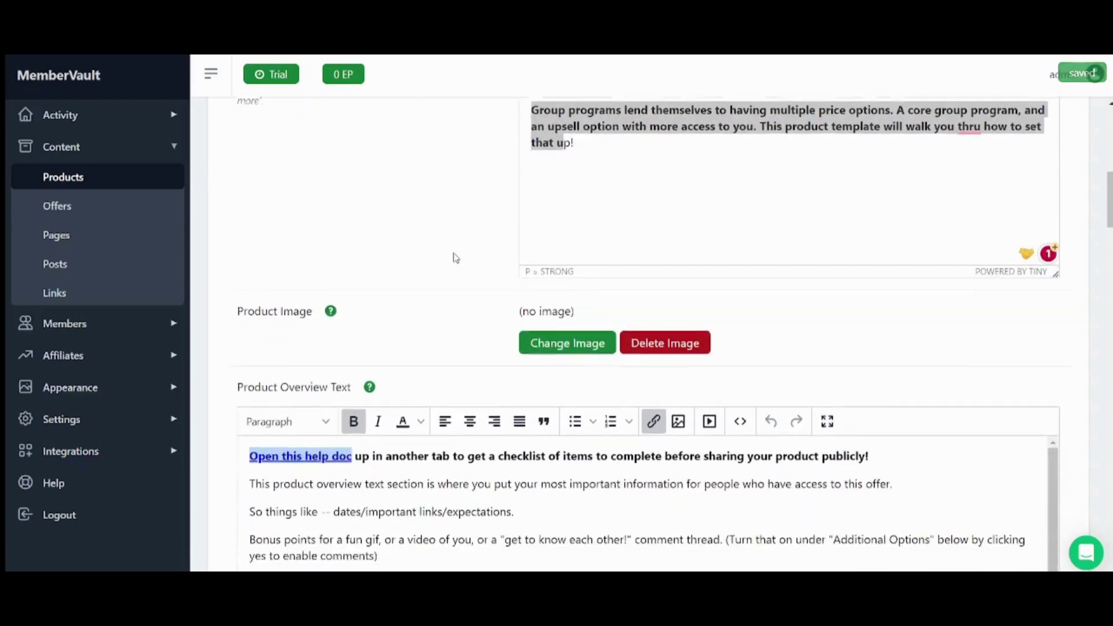
scroll(456, 258, "down", 3)
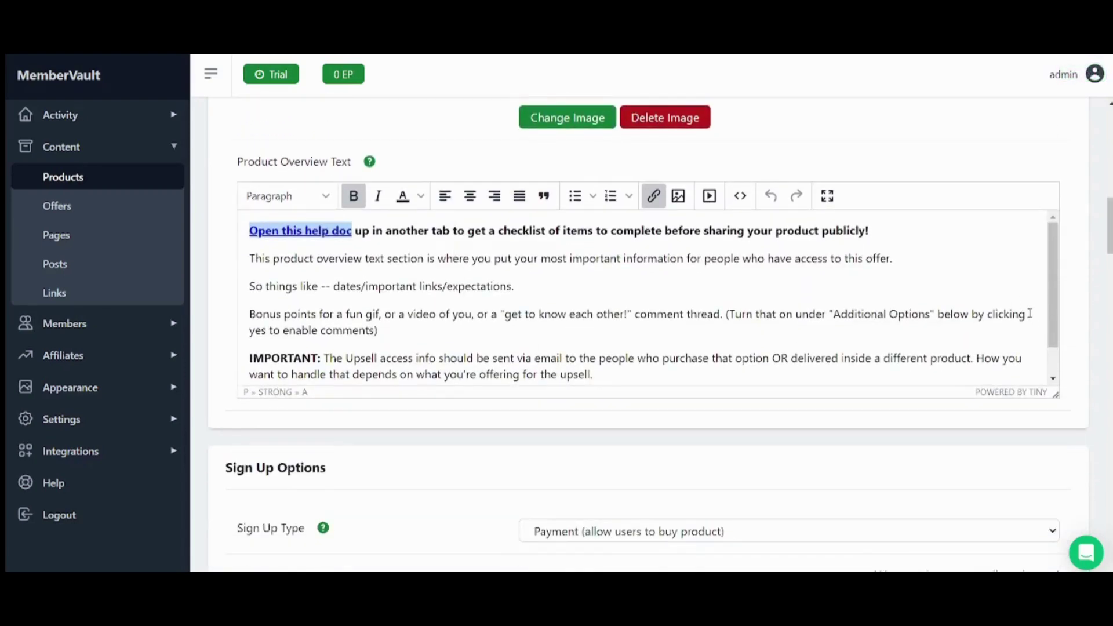
scroll(1054, 331, "down", 1)
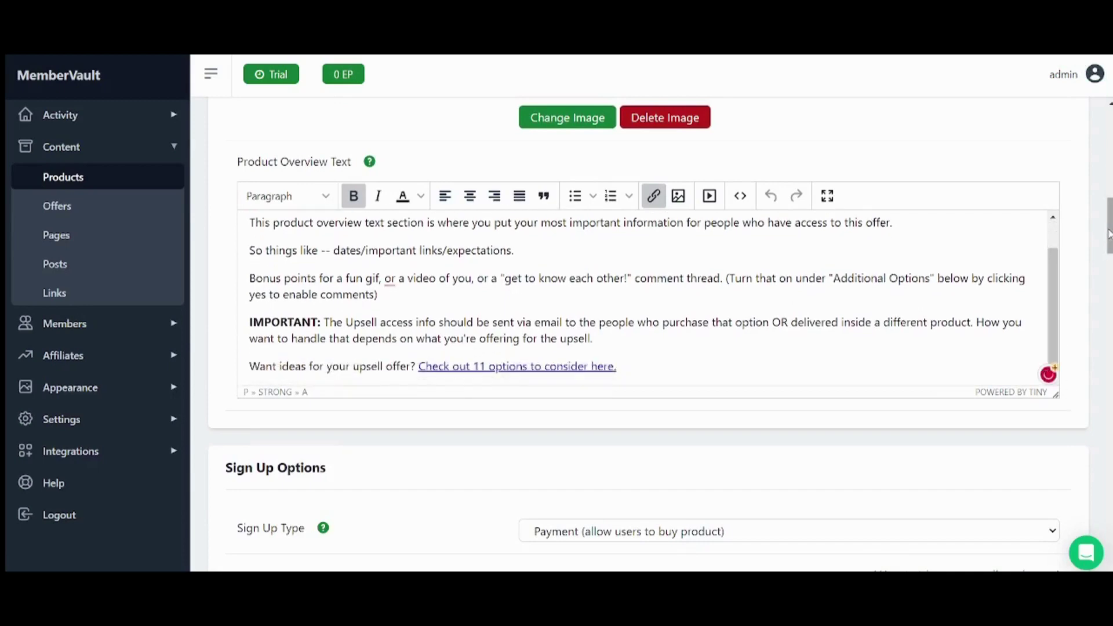
left_click_drag(1110, 234, 1111, 460)
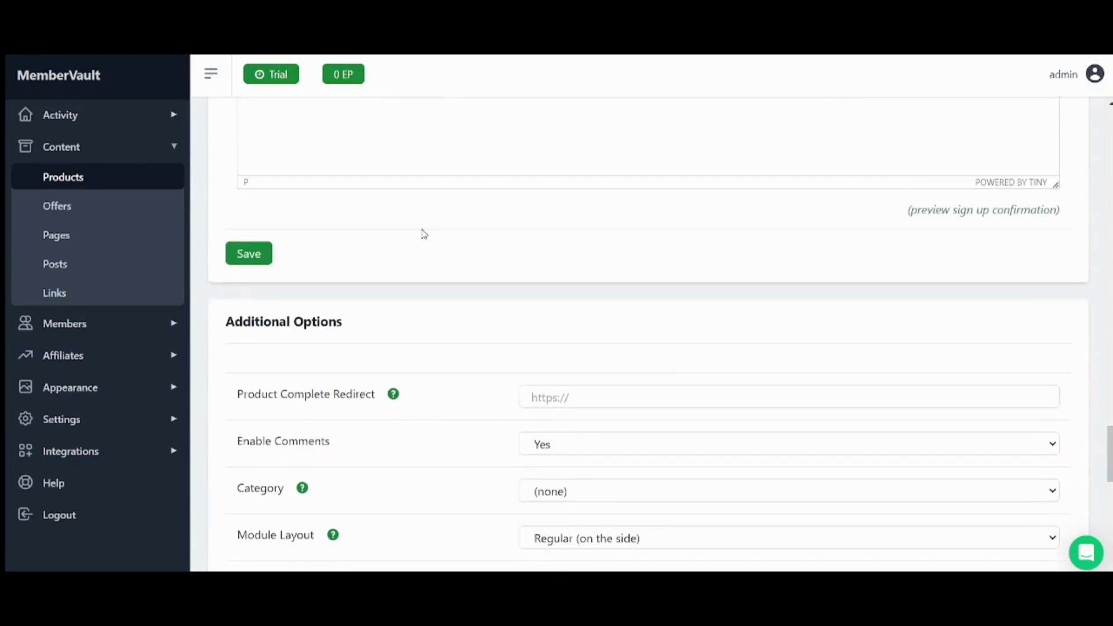
left_click(251, 252)
scroll(1044, 72, "up", 15)
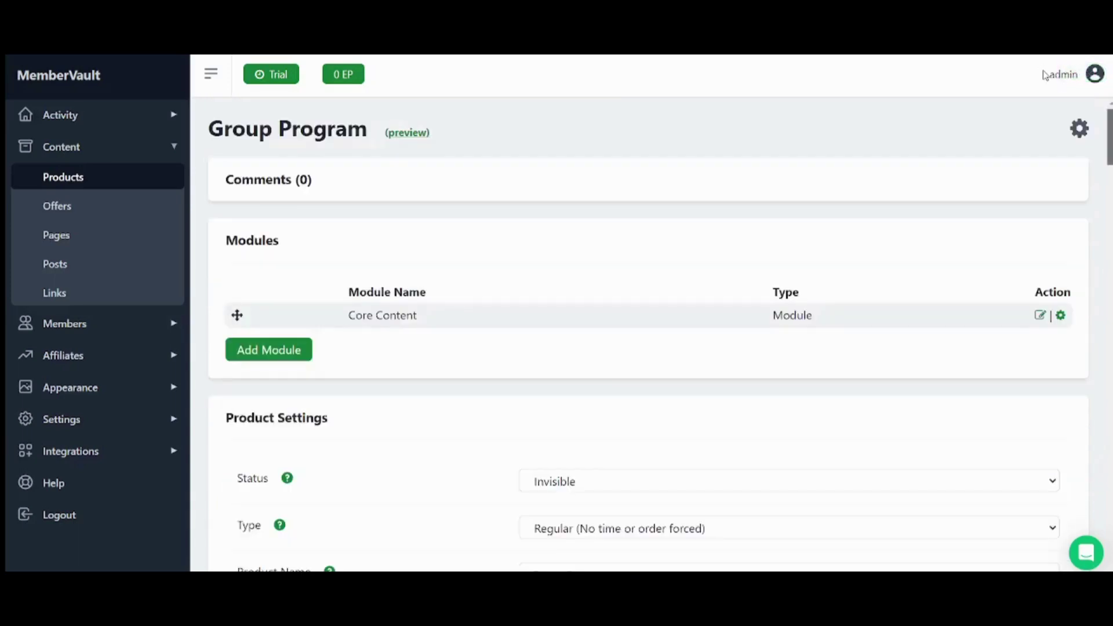
Return to the add-product form and examine the Group Program template choice and the Import a Product section.
left_click(107, 176)
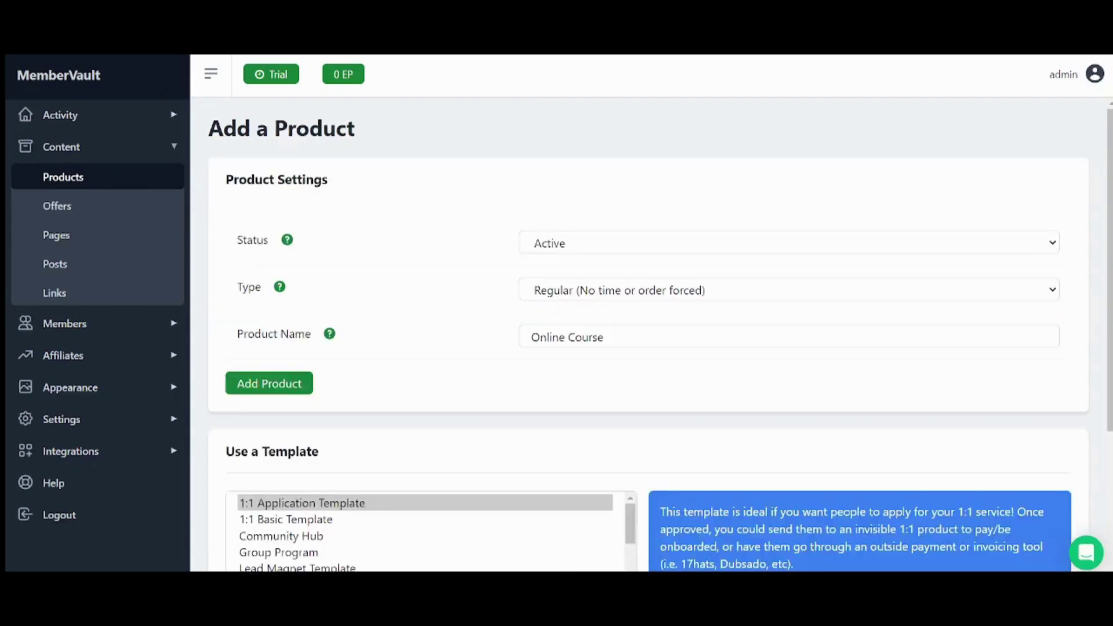
left_click(604, 337)
scroll(648, 333, "down", 3)
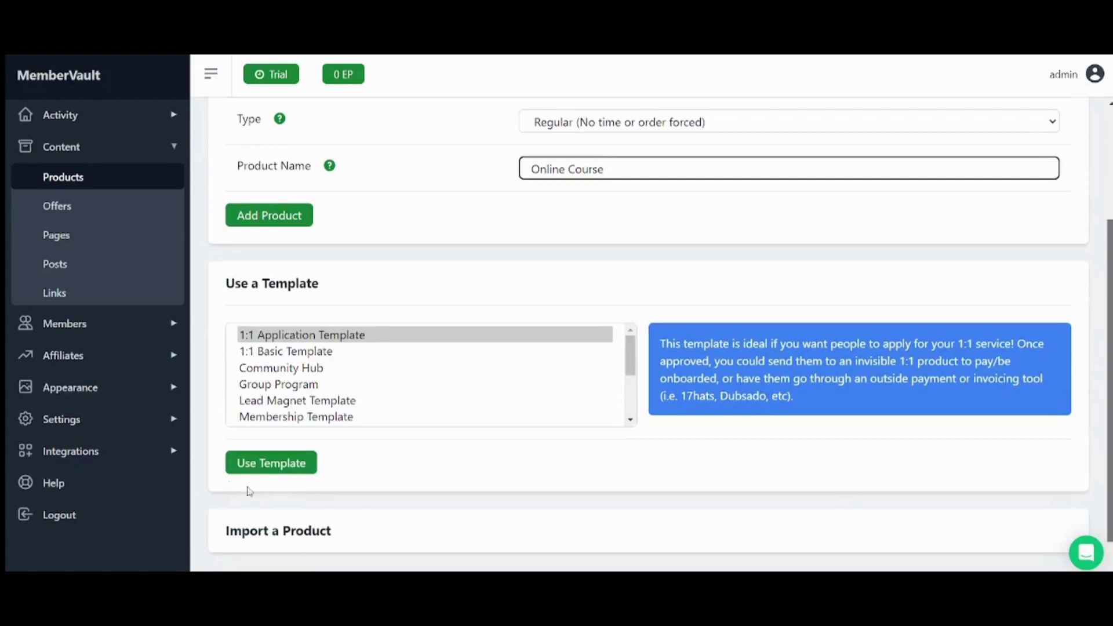
left_click(278, 386)
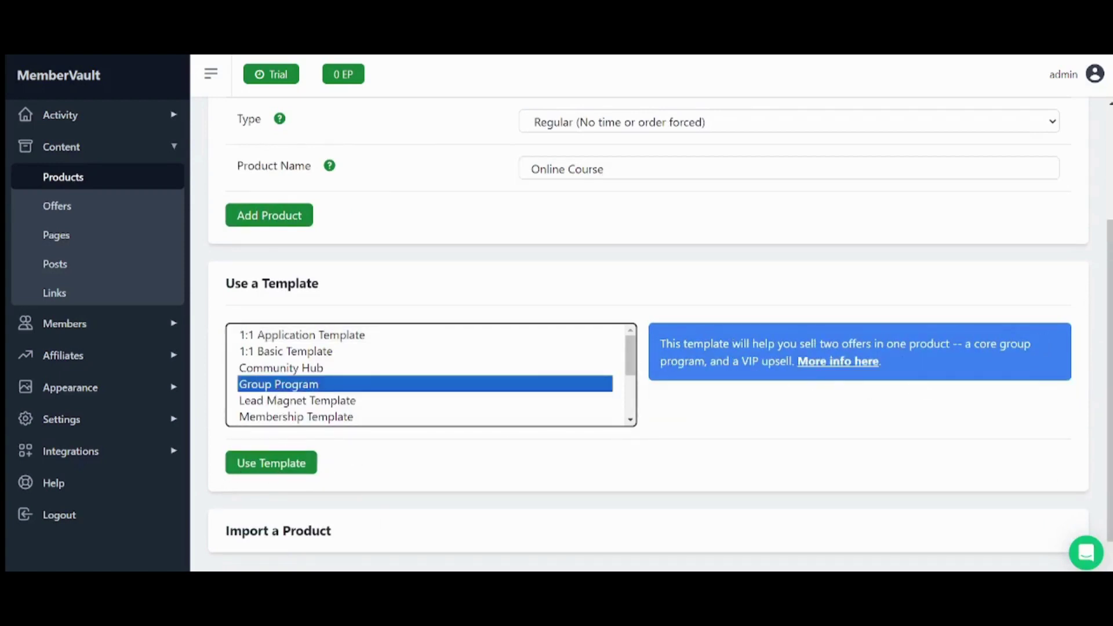
scroll(1109, 200, "down", 1)
scroll(1109, 200, "up", 3)
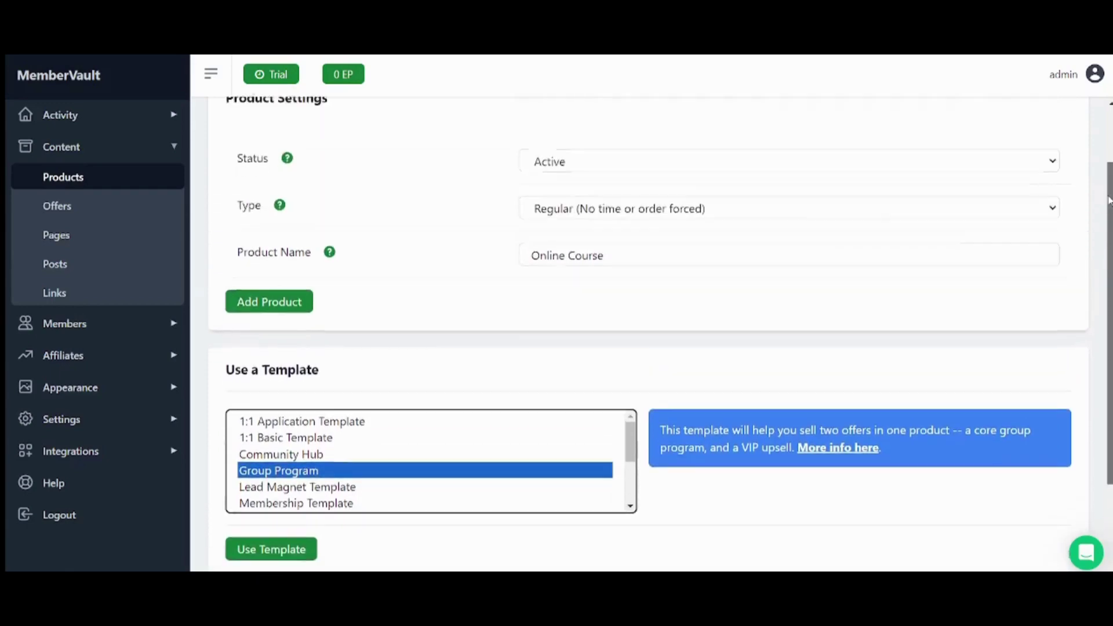
scroll(1109, 200, "down", 5)
left_click(283, 490)
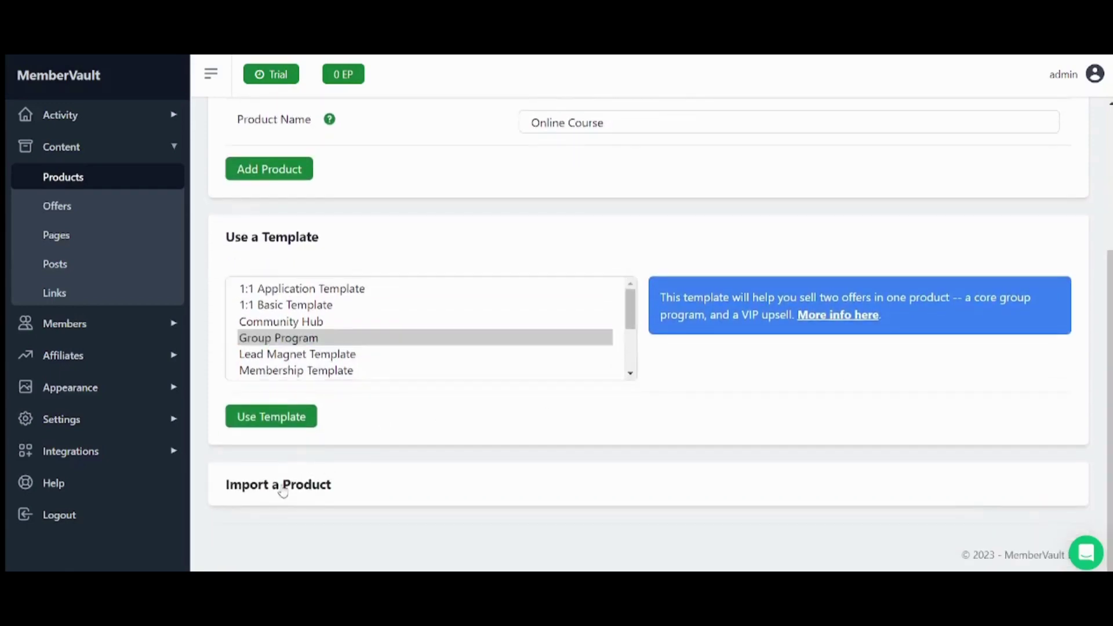
scroll(283, 490, "down", 3)
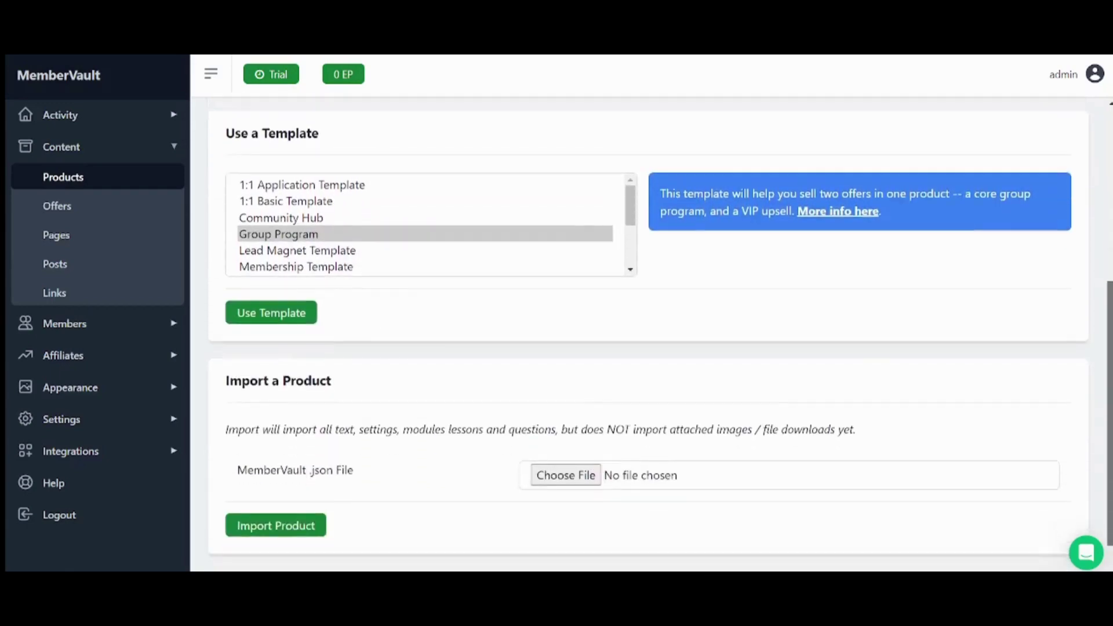
scroll(661, 341, "down", 2)
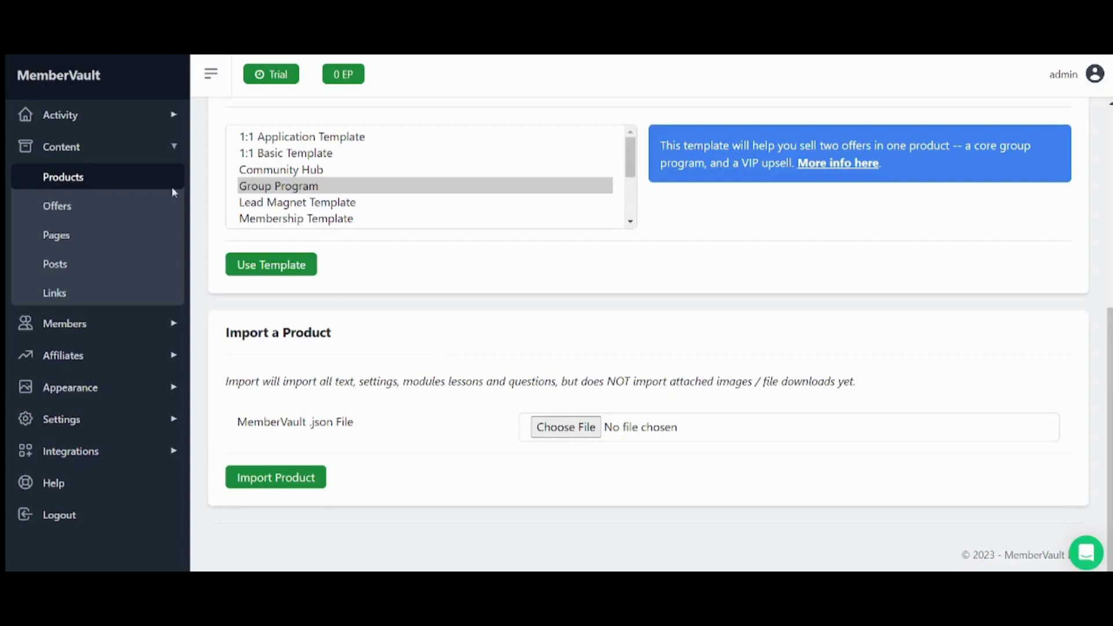
Create a new active offer named 50%.
left_click(49, 209)
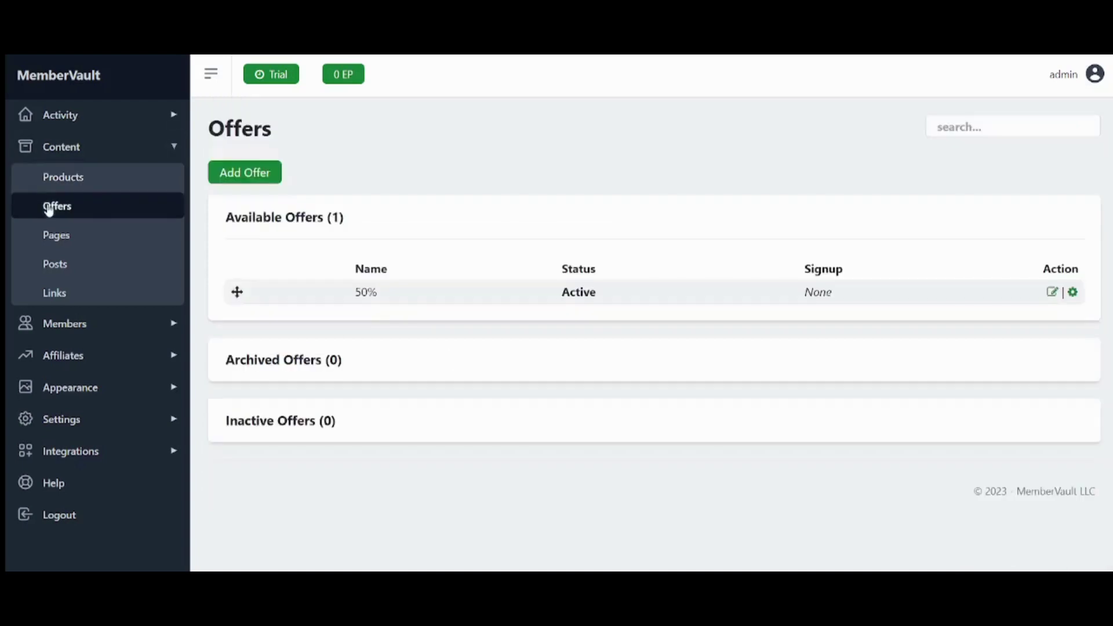
left_click(249, 176)
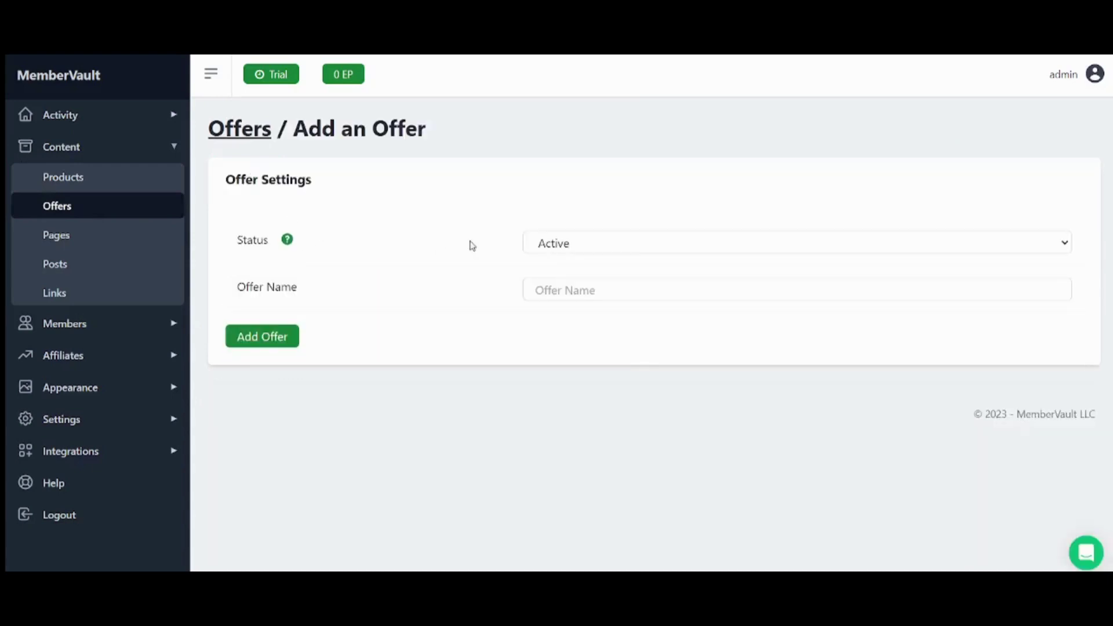
left_click(581, 288)
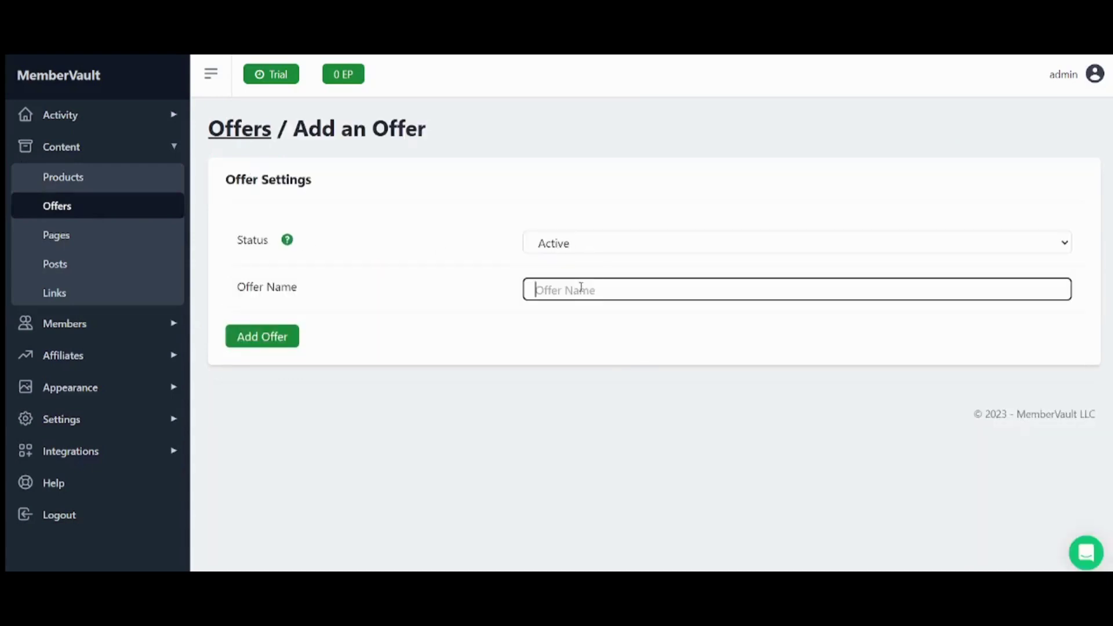
type("50%")
left_click(264, 341)
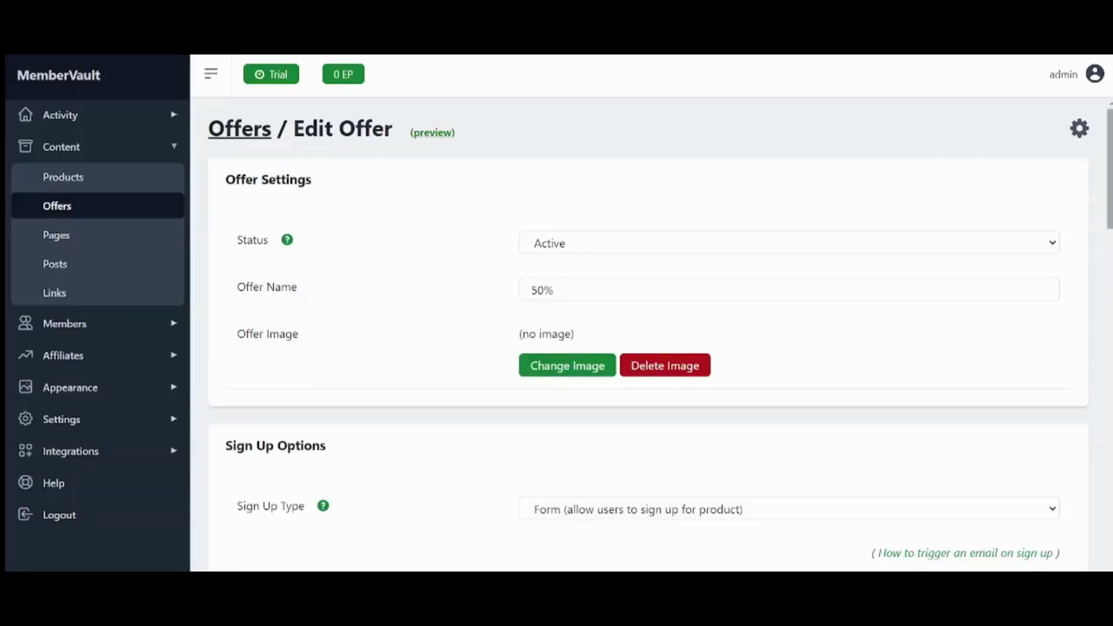
Add an action to the 50% offer that sends a notification when someone is manually added to the offer.
left_click_drag(1110, 174, 1110, 523)
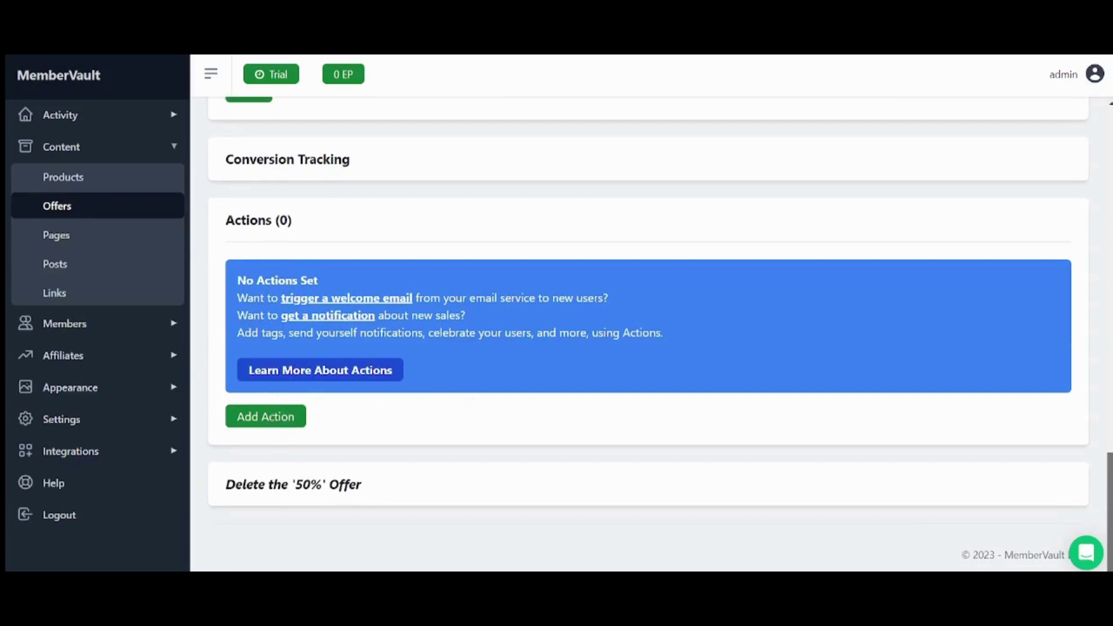
left_click(264, 418)
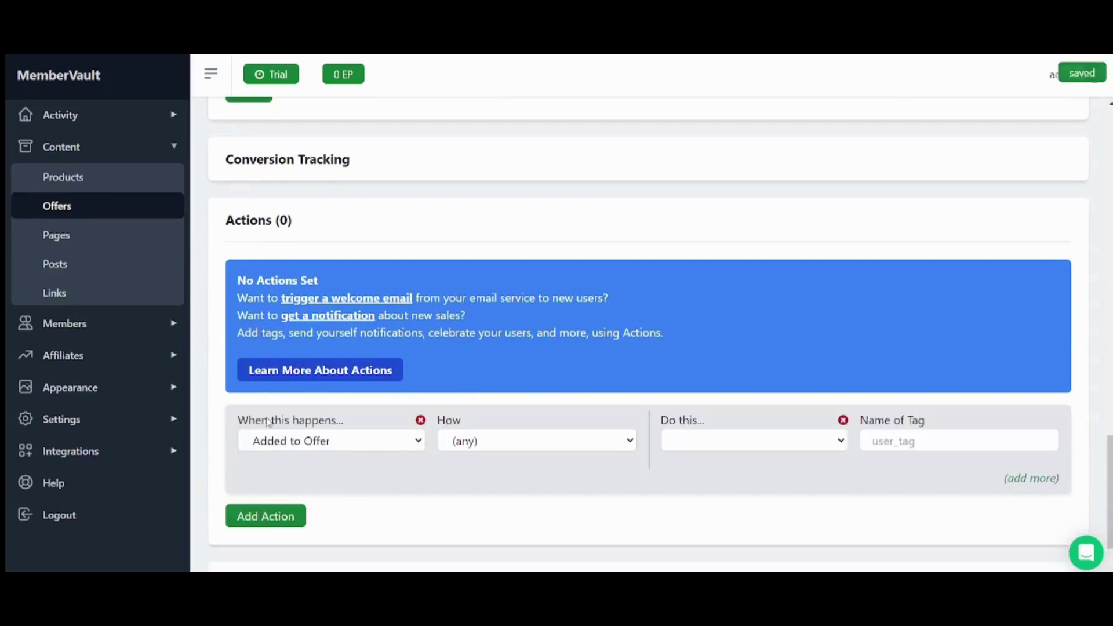
left_click(303, 443)
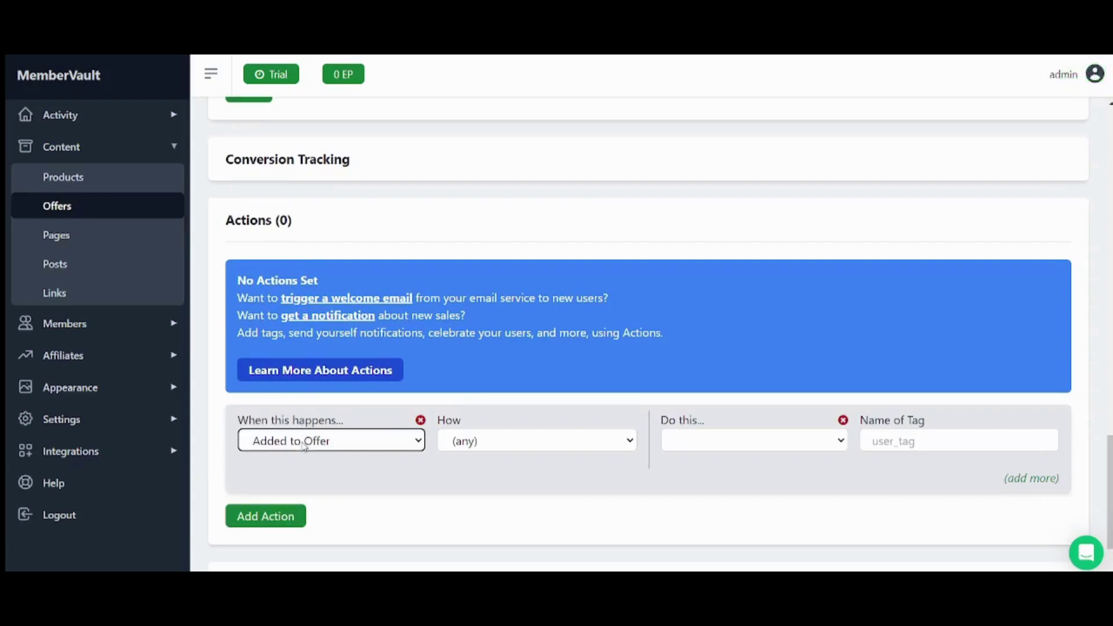
left_click(303, 446)
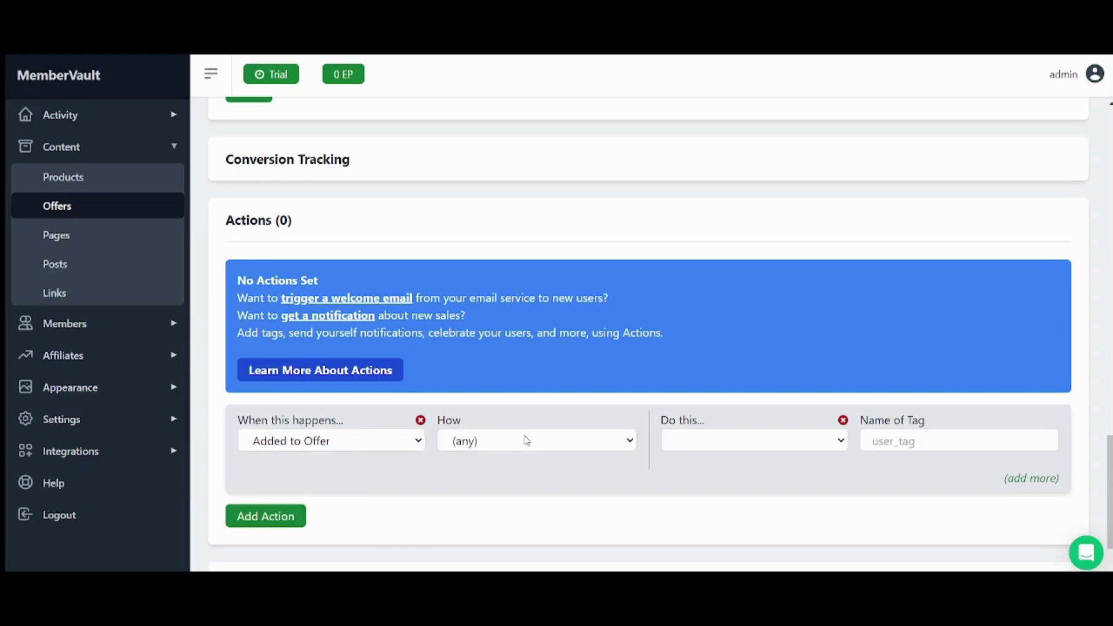
left_click(477, 483)
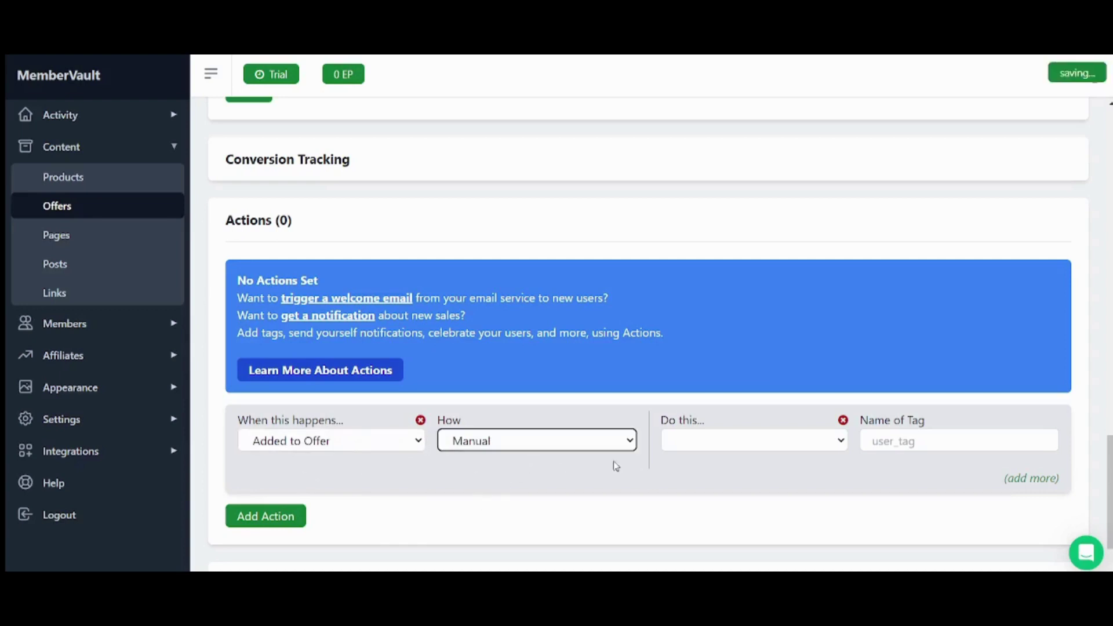
left_click(731, 475)
left_click(917, 441)
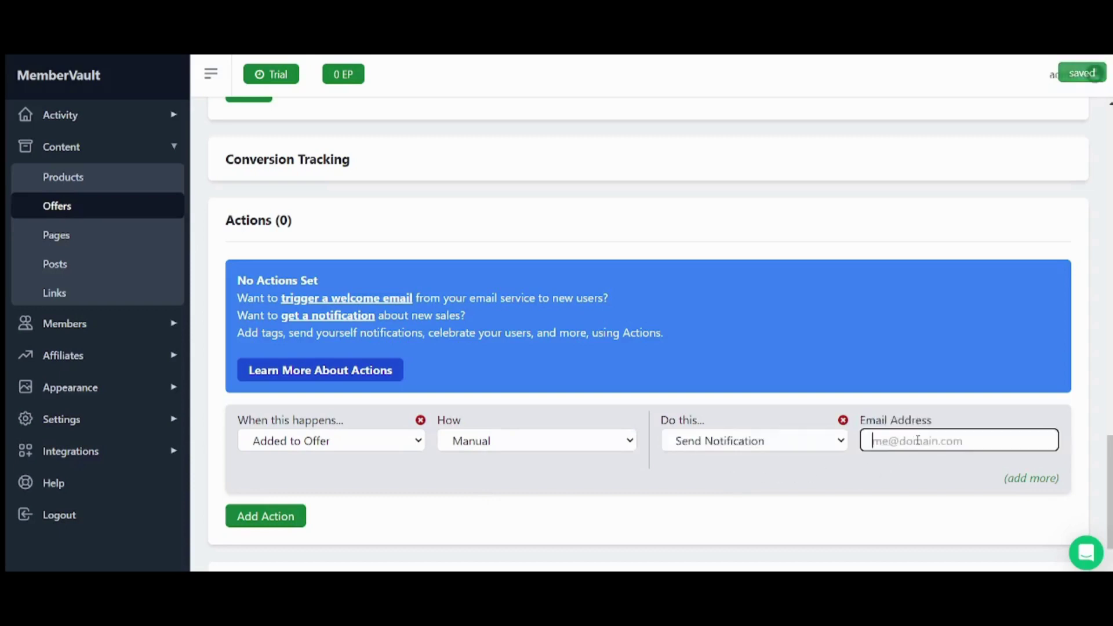
scroll(1013, 426, "down", 3)
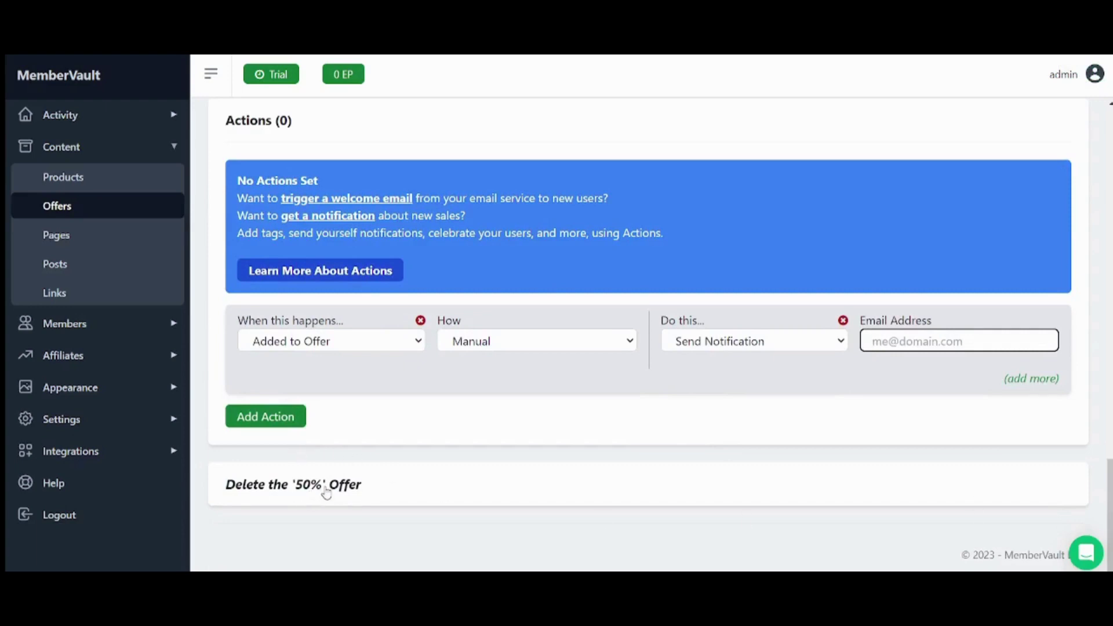
Create a new page from the Subscribe Page template.
left_click(87, 237)
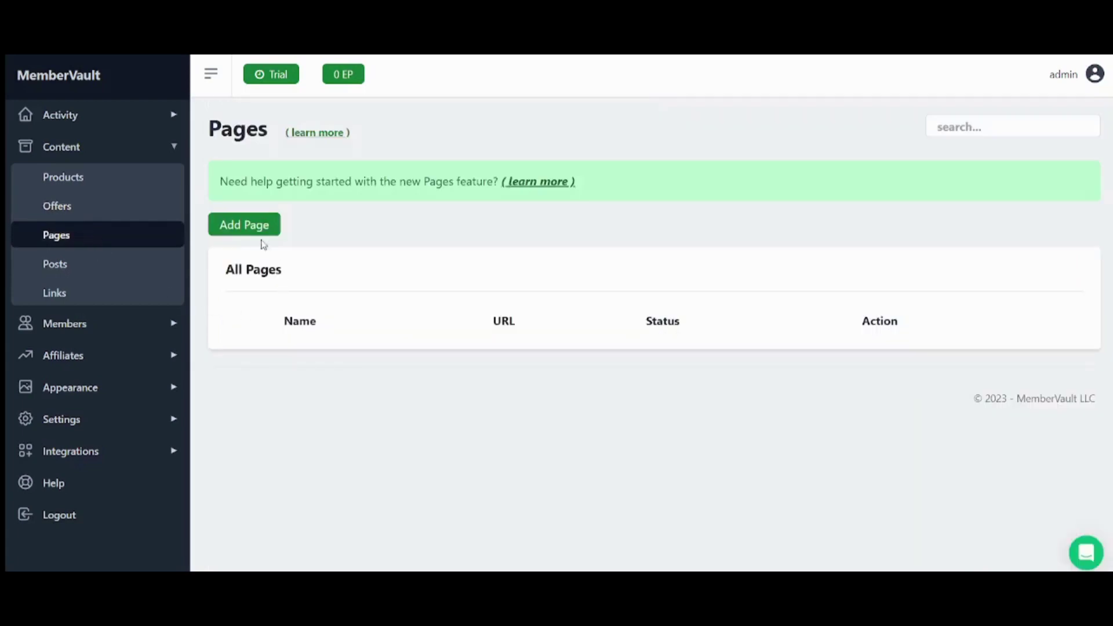
left_click(247, 227)
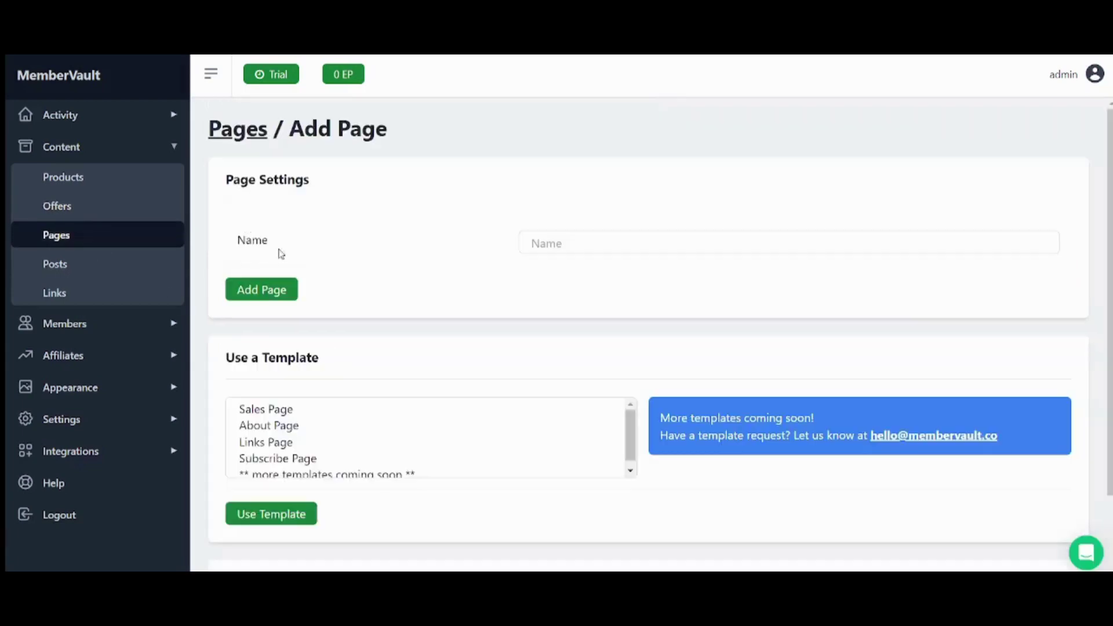
left_click_drag(627, 445, 628, 453)
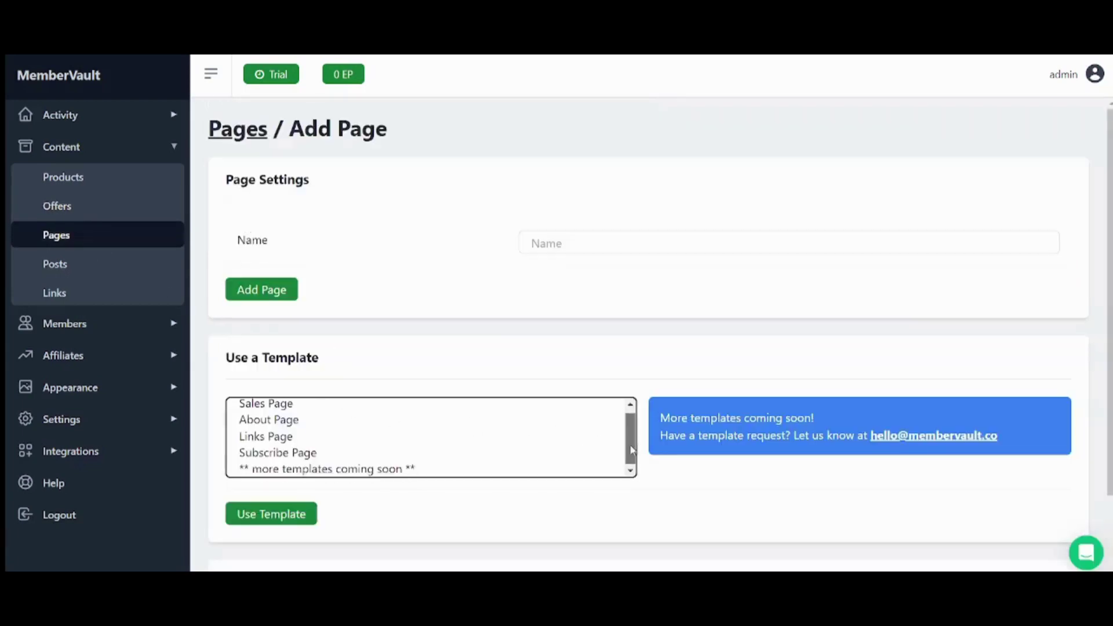
left_click(300, 451)
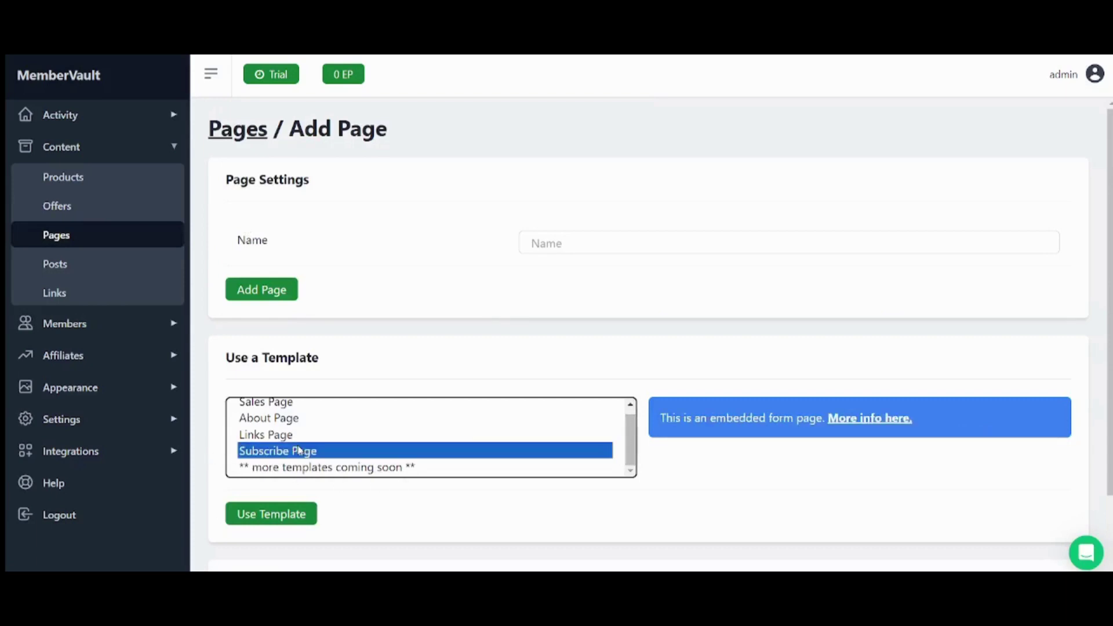
left_click(292, 514)
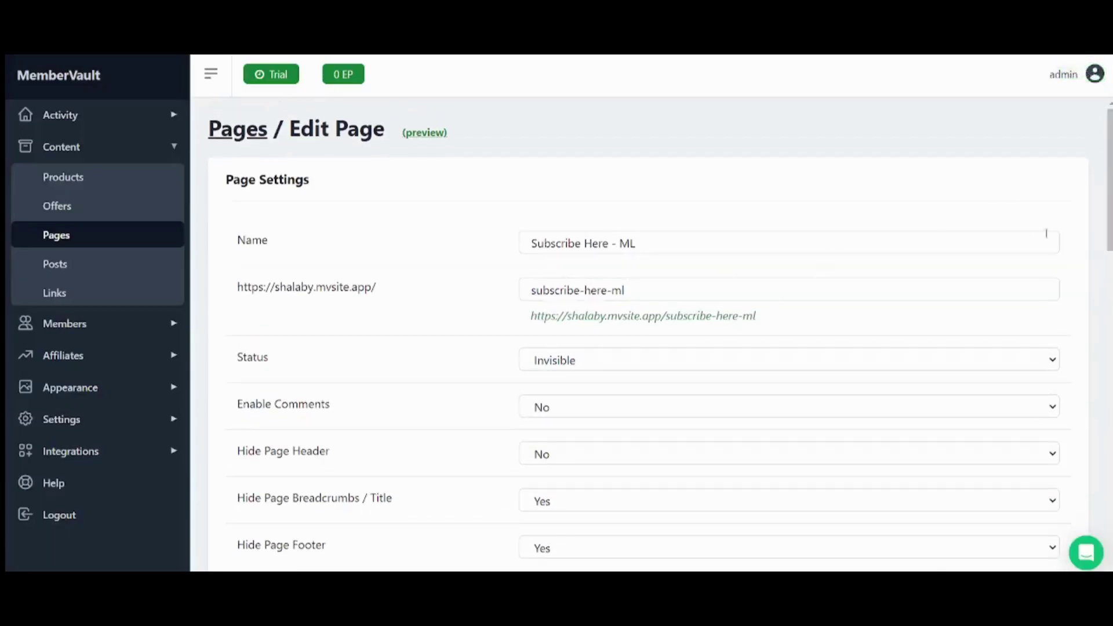
Review the subscribe page's settings and open its body block with the placeholder image and sentences for editing.
scroll(648, 335, "down", 3)
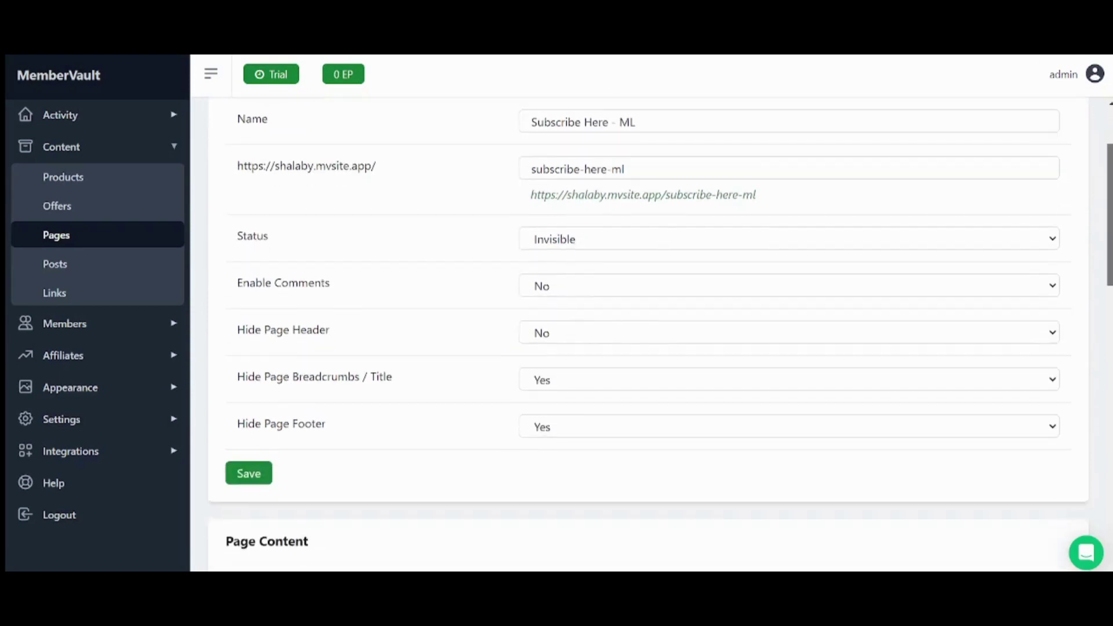
scroll(648, 335, "down", 6)
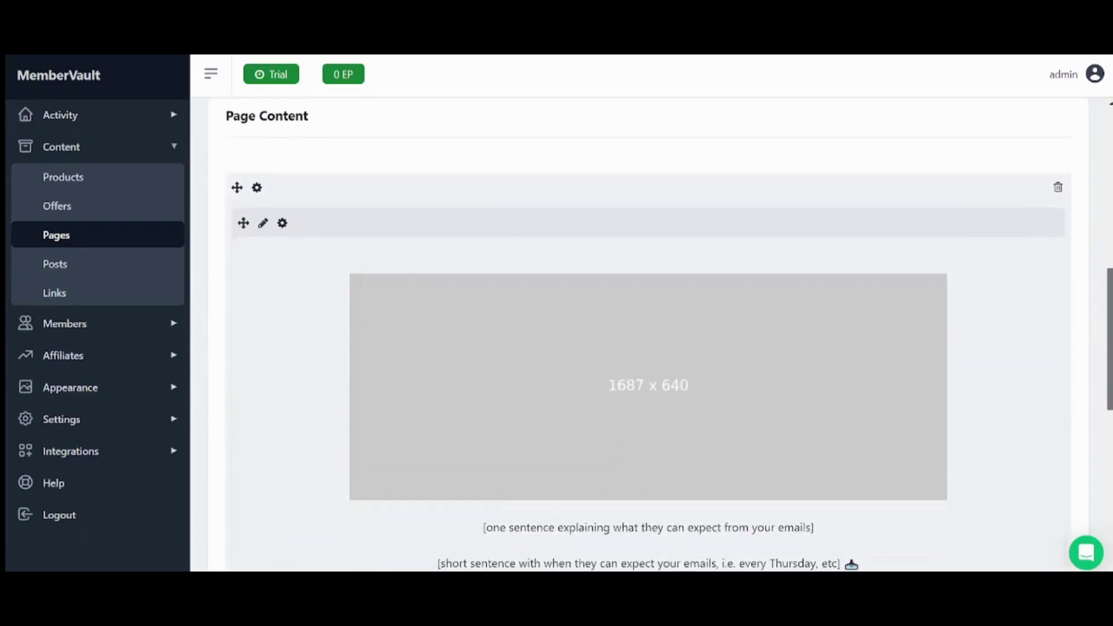
scroll(649, 338, "down", 1)
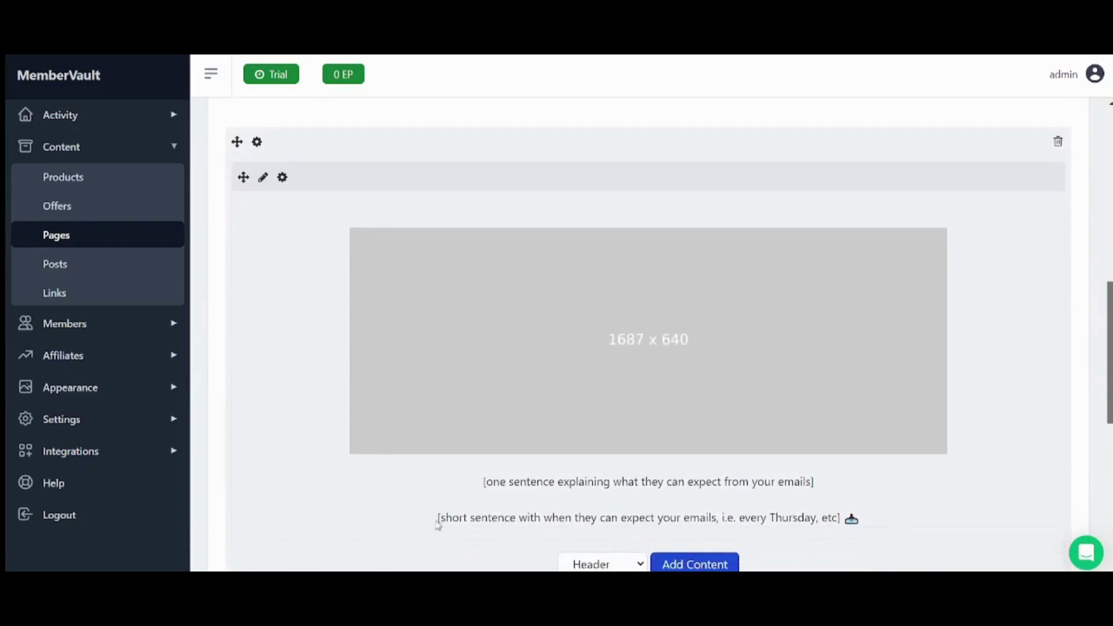
left_click(264, 179)
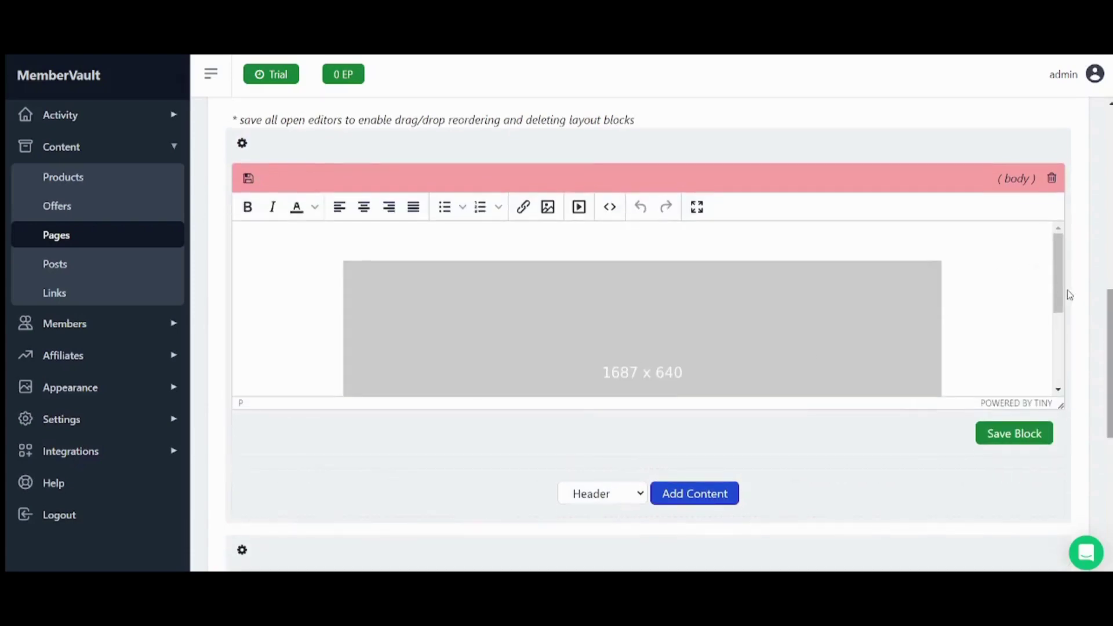
left_click_drag(1060, 293, 1074, 374)
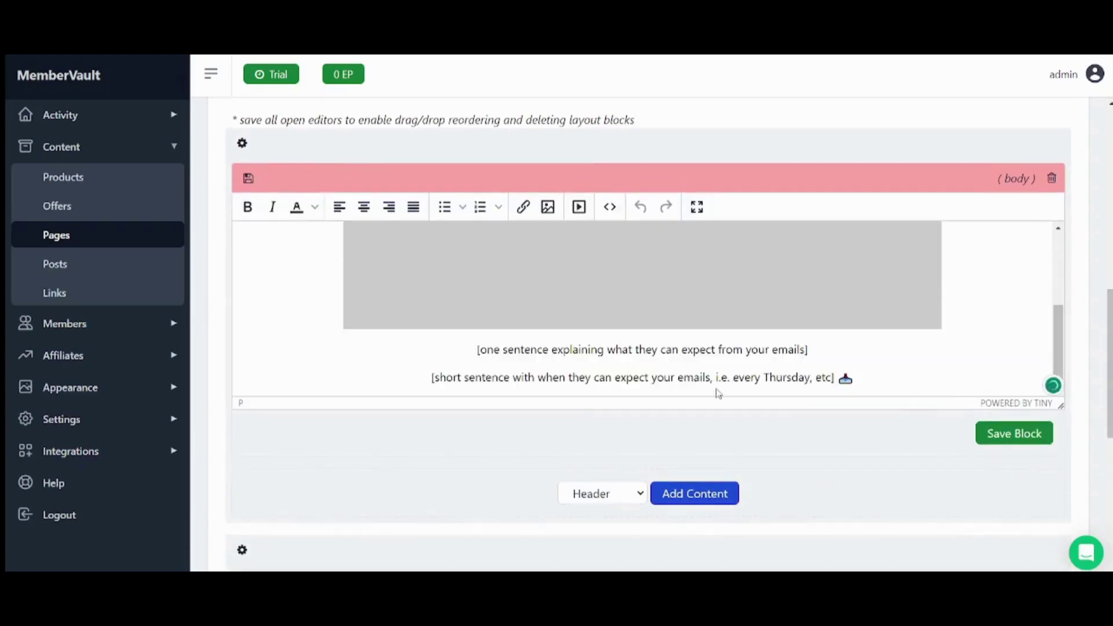
scroll(718, 393, "down", 8)
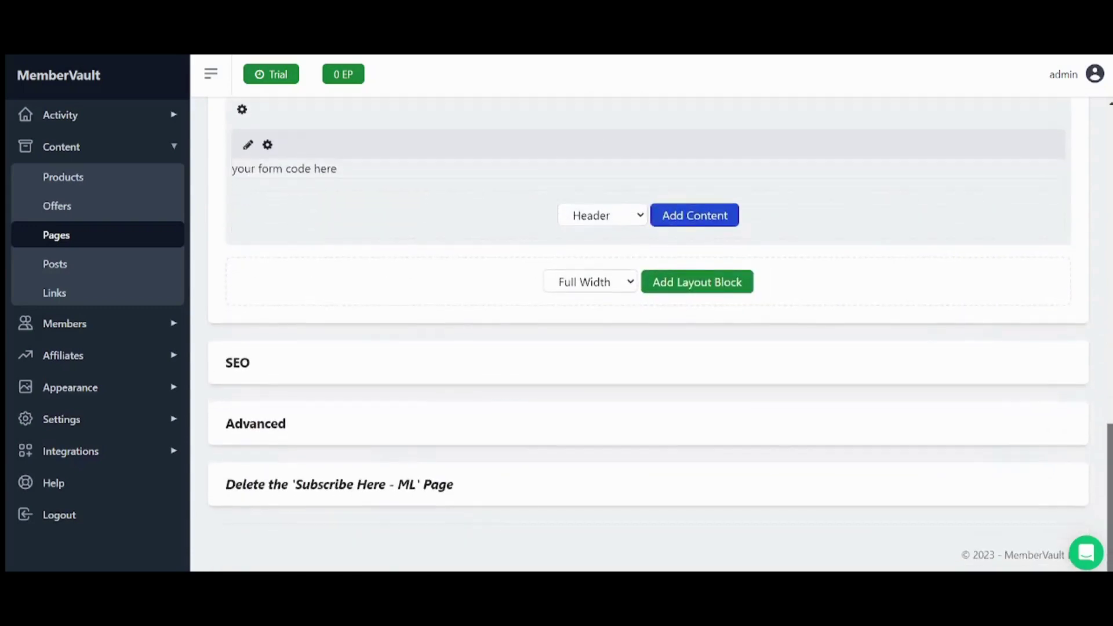
Expand the subscribe page's SEO section and examine its title, description and image options.
left_click(283, 366)
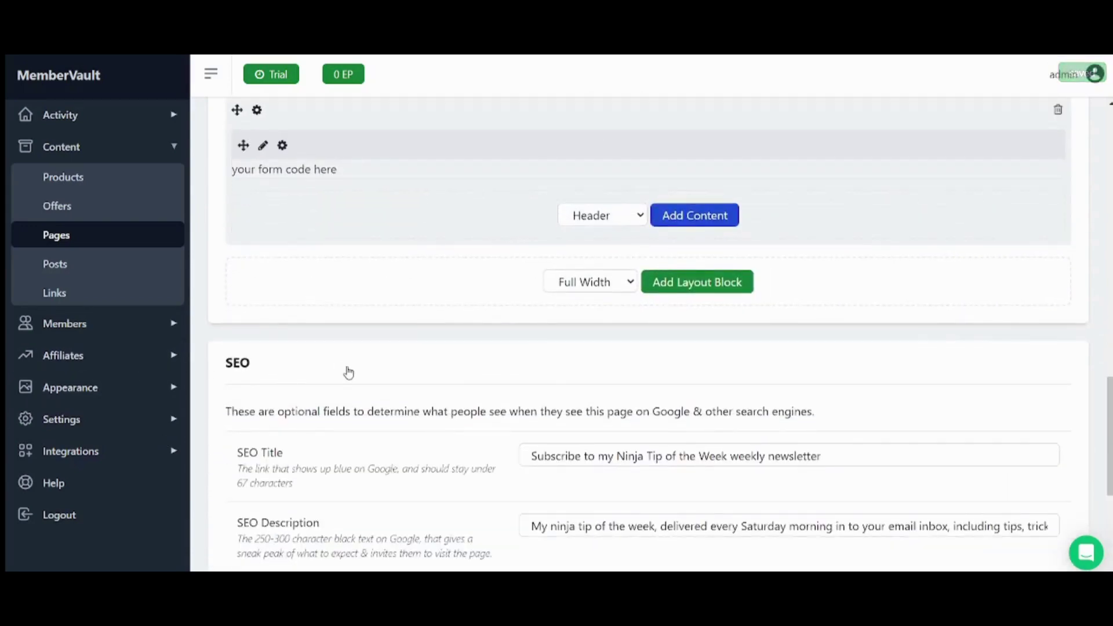
scroll(349, 373, "up", 3)
scroll(348, 373, "down", 2)
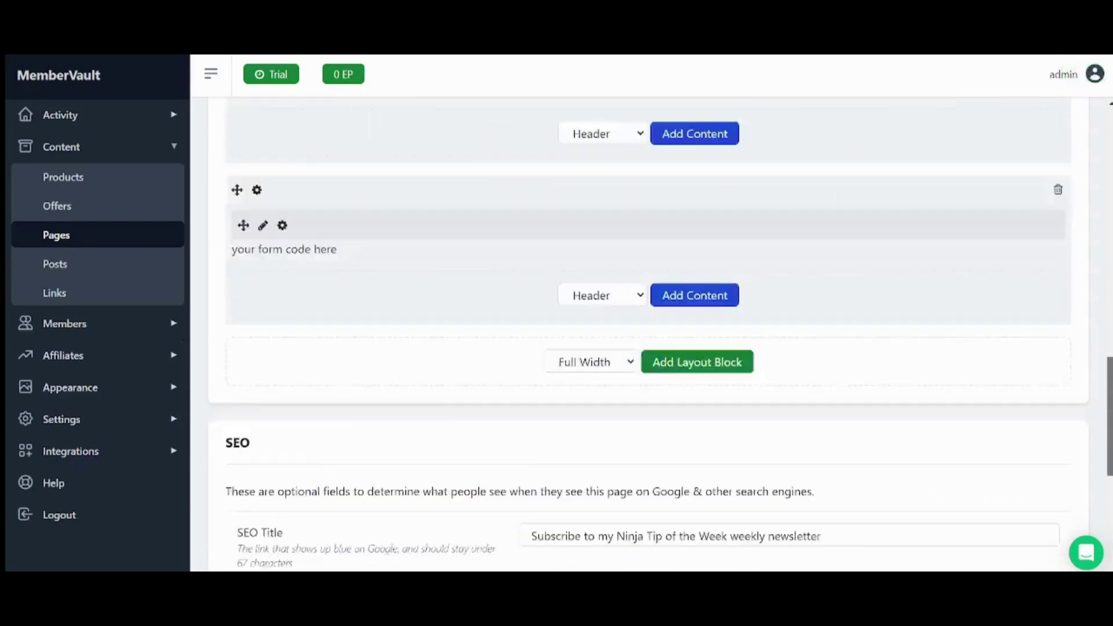
scroll(648, 334, "down", 6)
scroll(648, 333, "up", 2)
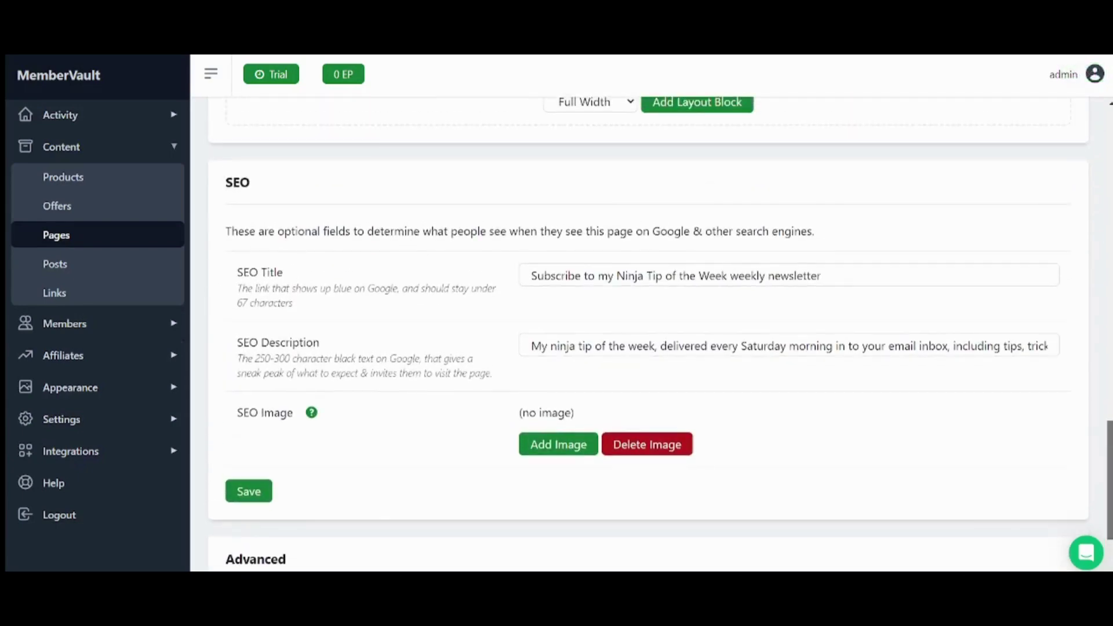
scroll(649, 334, "down", 2)
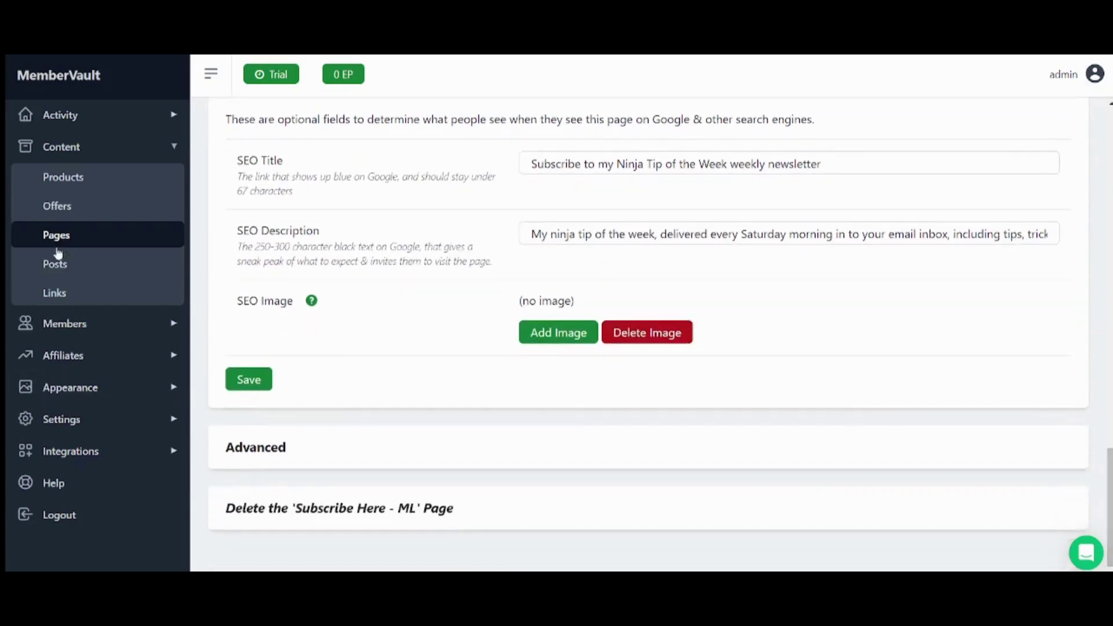
Add a new untitled post with Invisible status and look through its content, image and SEO settings.
left_click(65, 267)
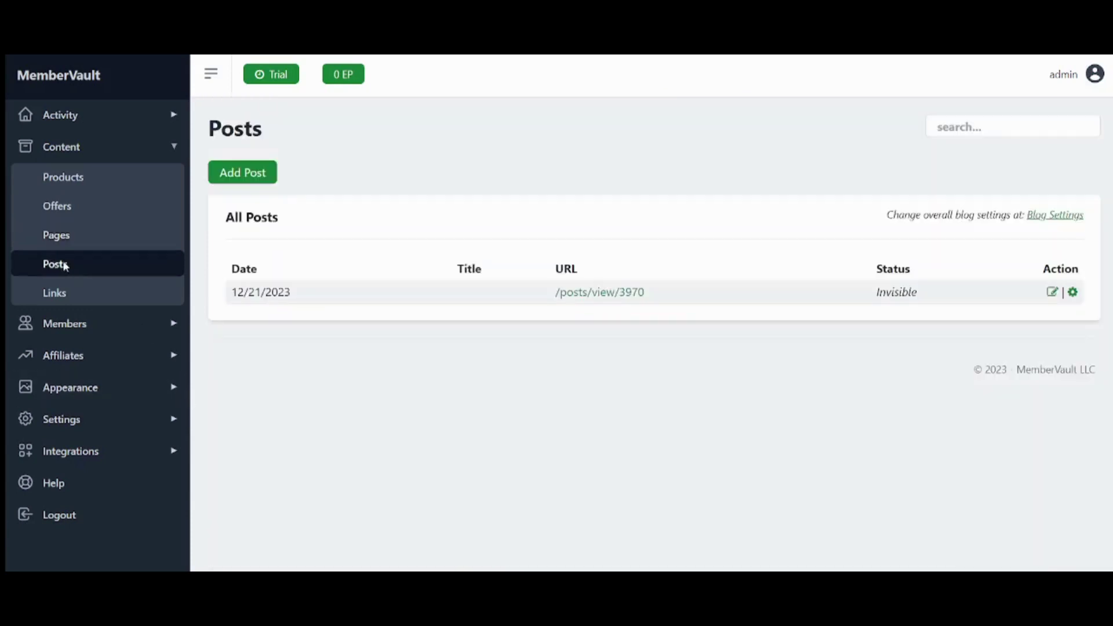
left_click(265, 172)
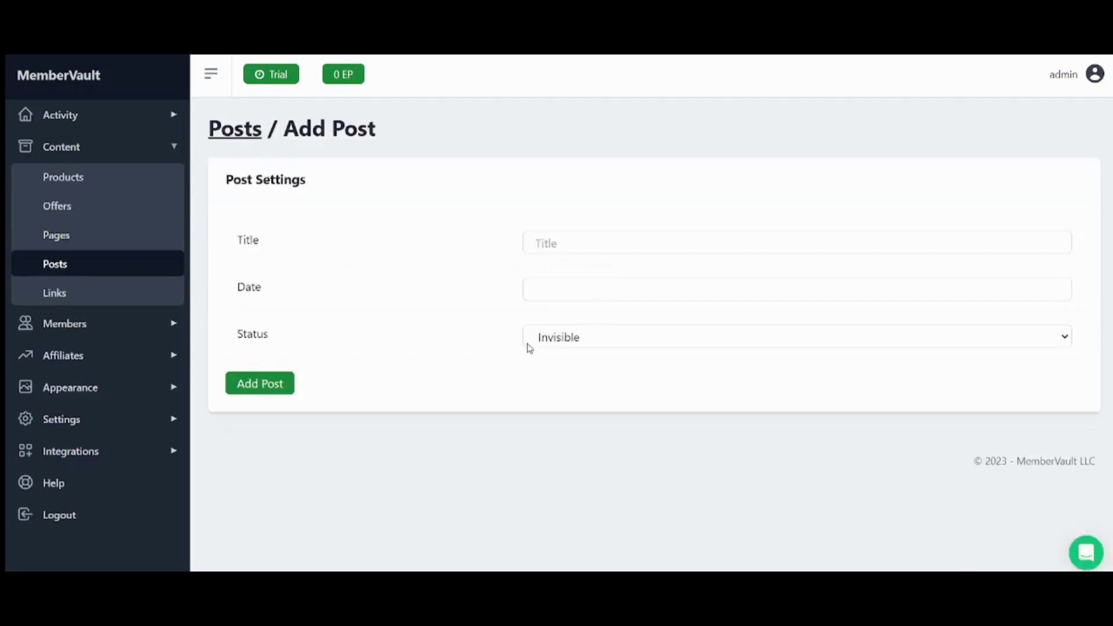
left_click(260, 384)
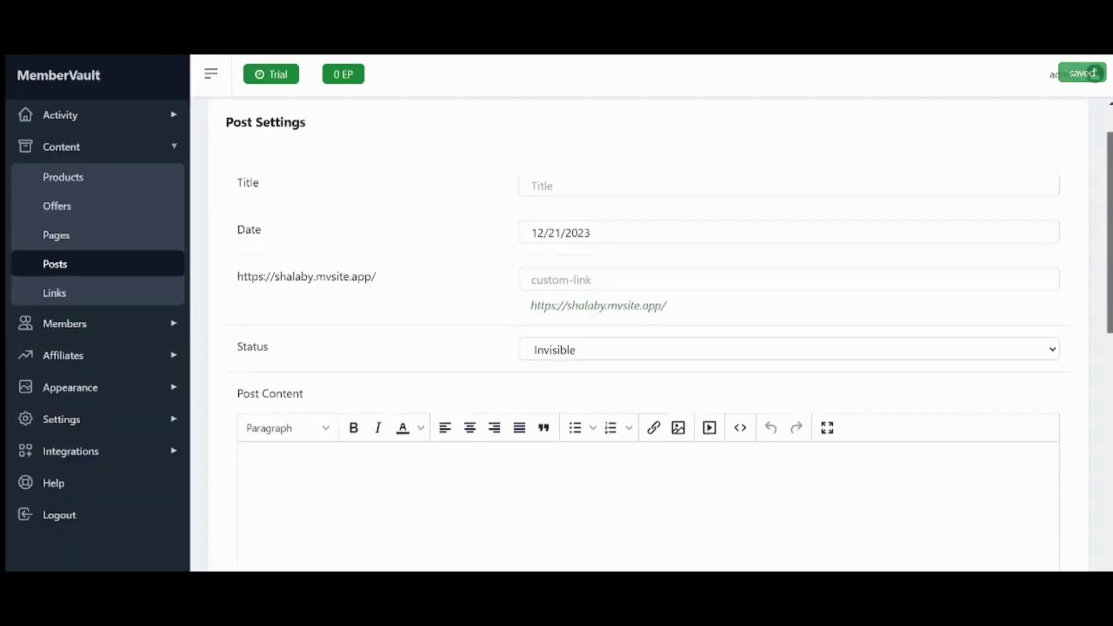
scroll(648, 325, "down", 3)
scroll(648, 324, "down", 8)
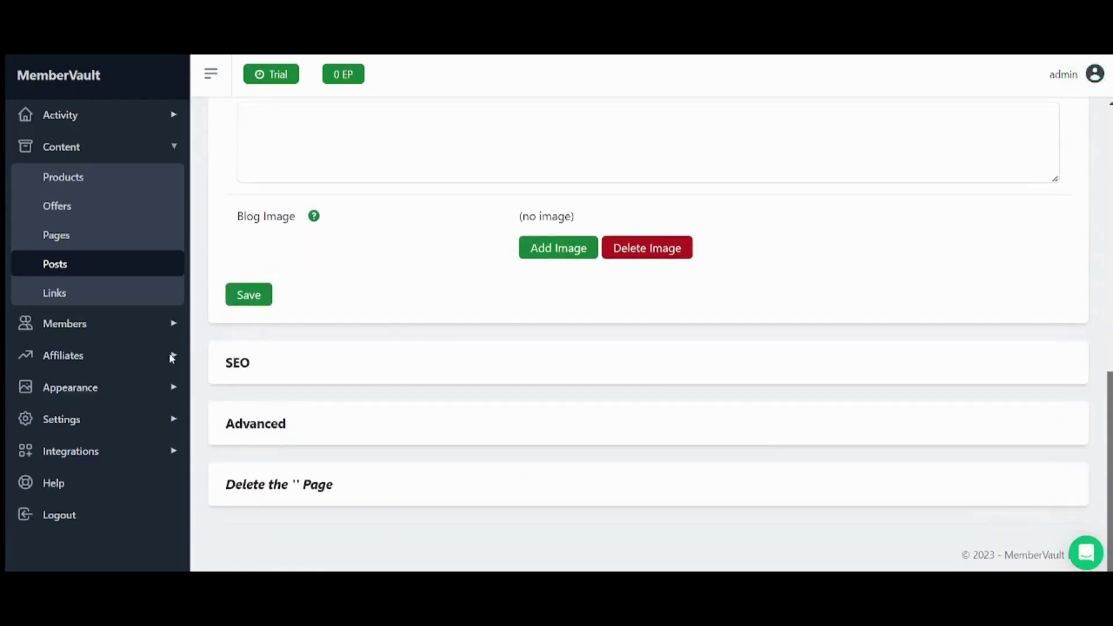
Open the form for adding a custom redirect link and examine its name, custom link and destination URL fields.
left_click(100, 299)
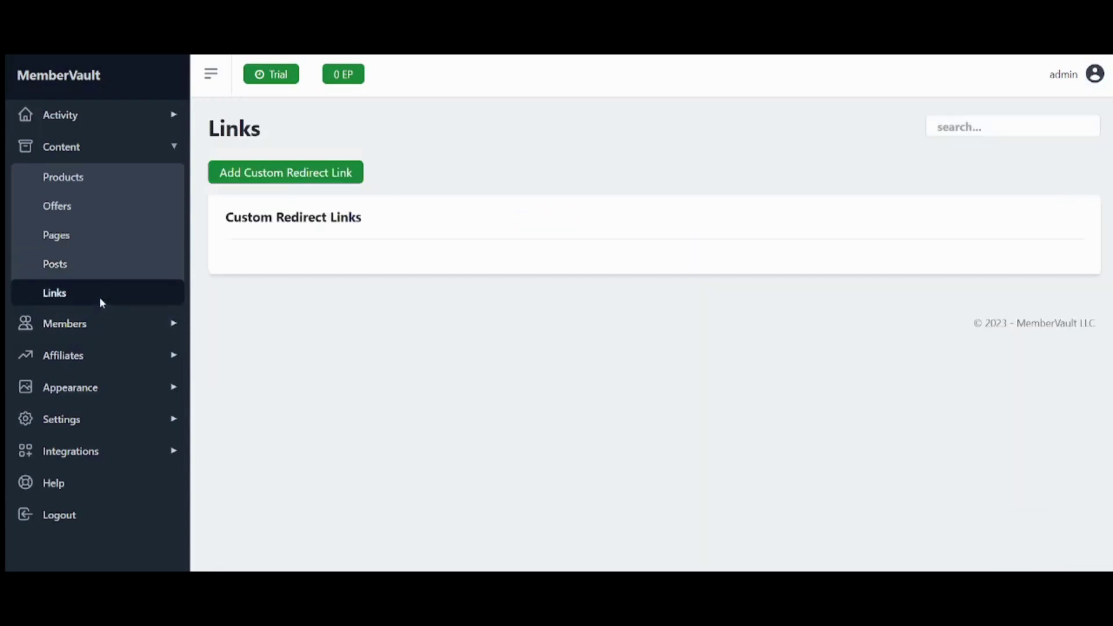
left_click(307, 183)
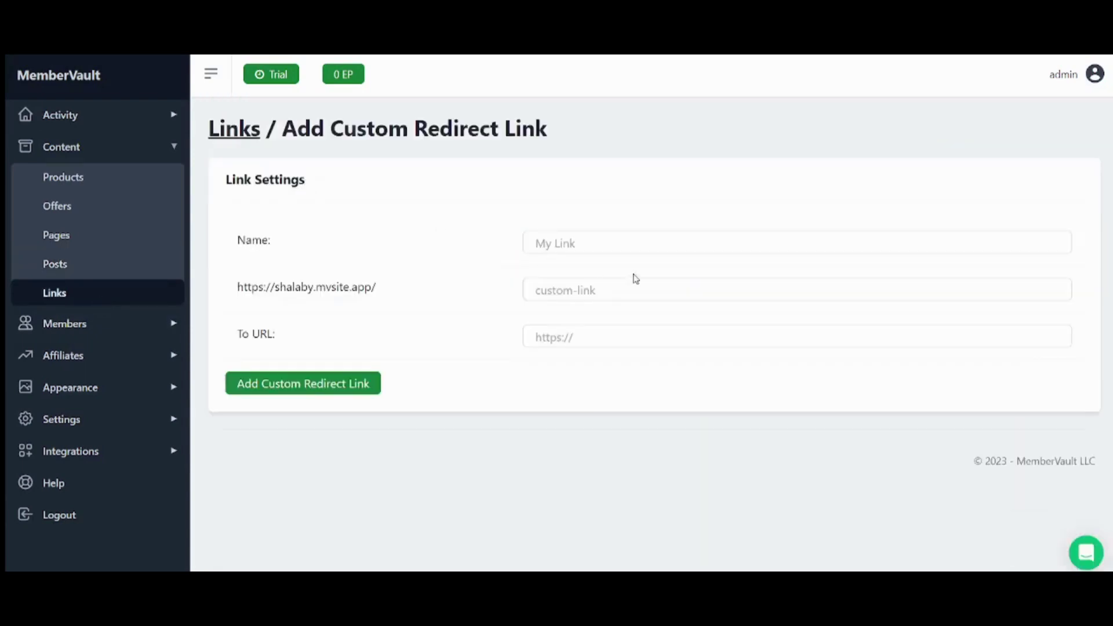
left_click(565, 294)
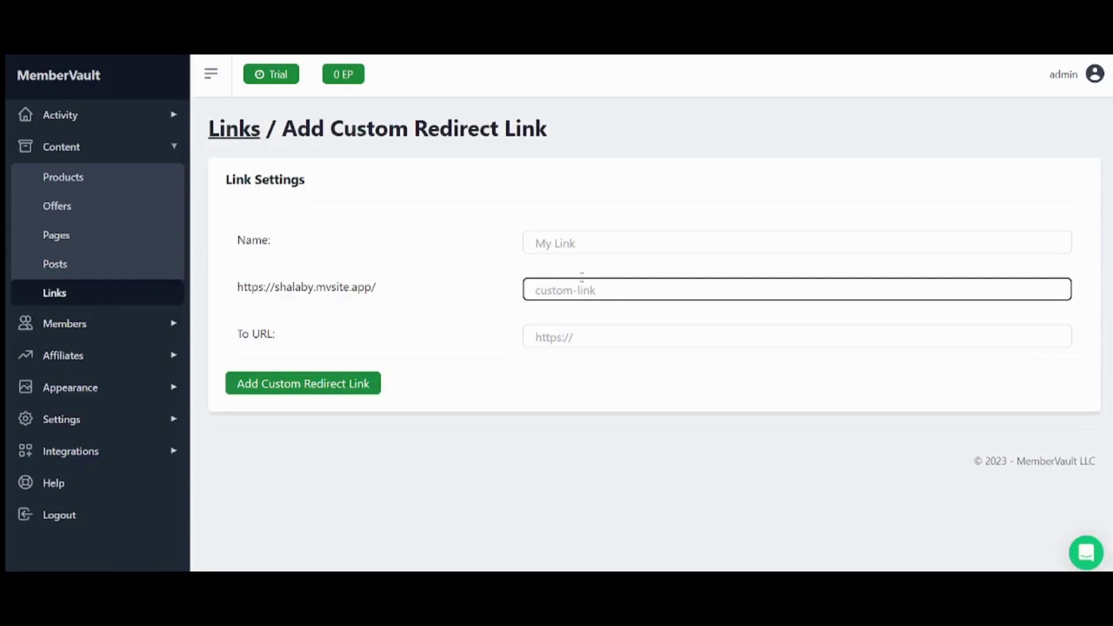
left_click(589, 338)
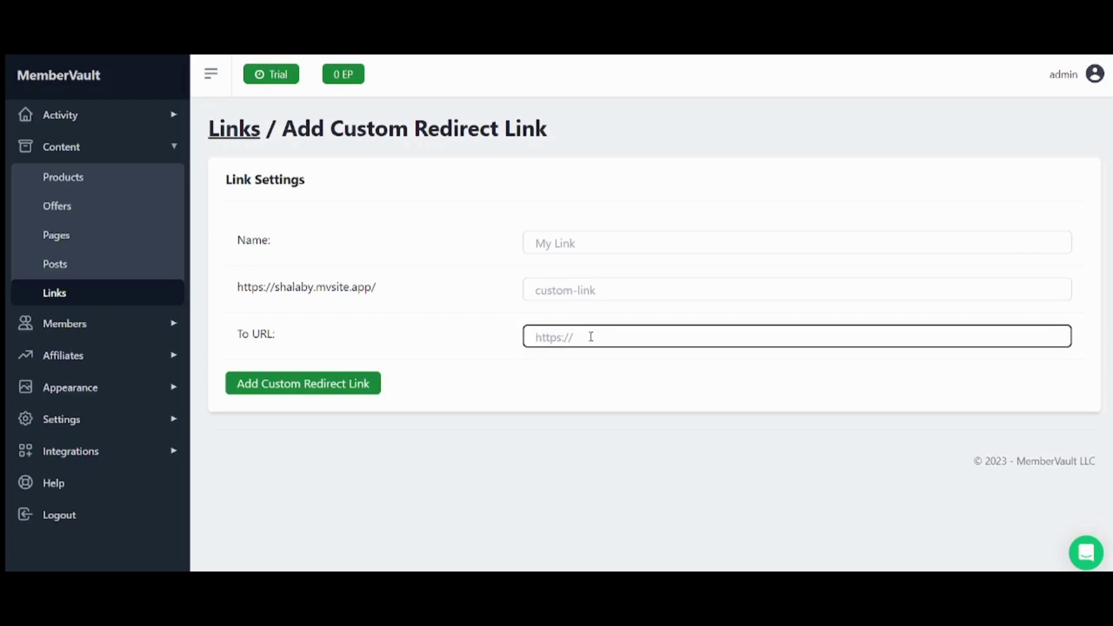
left_click(588, 252)
left_click(371, 526)
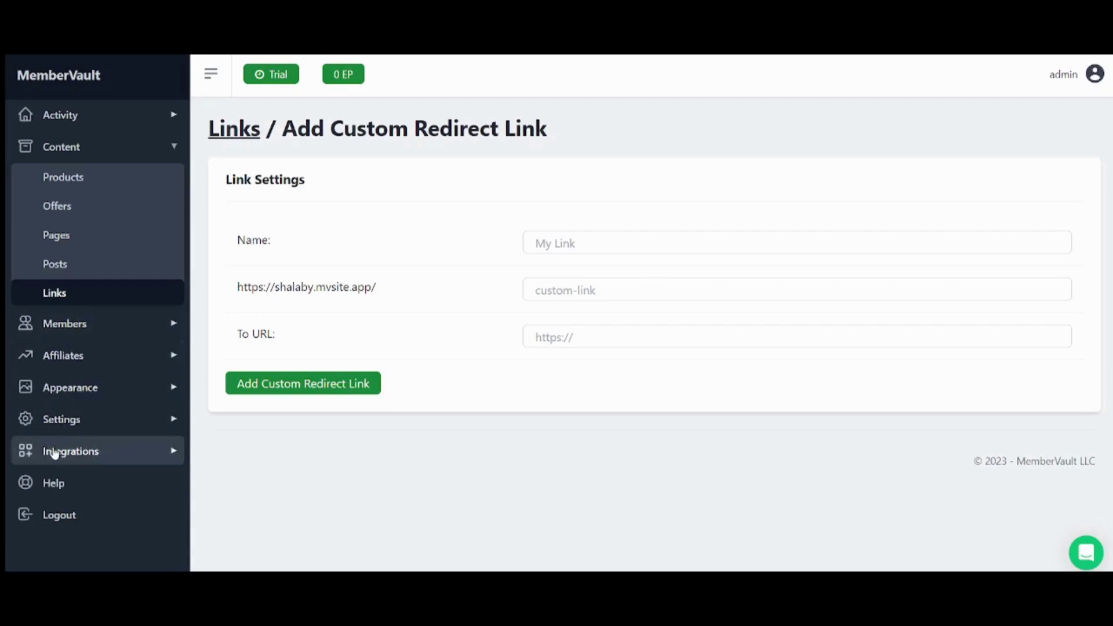
View the email integration settings and open the payment integration settings for Stripe and PayPal.
left_click(132, 456)
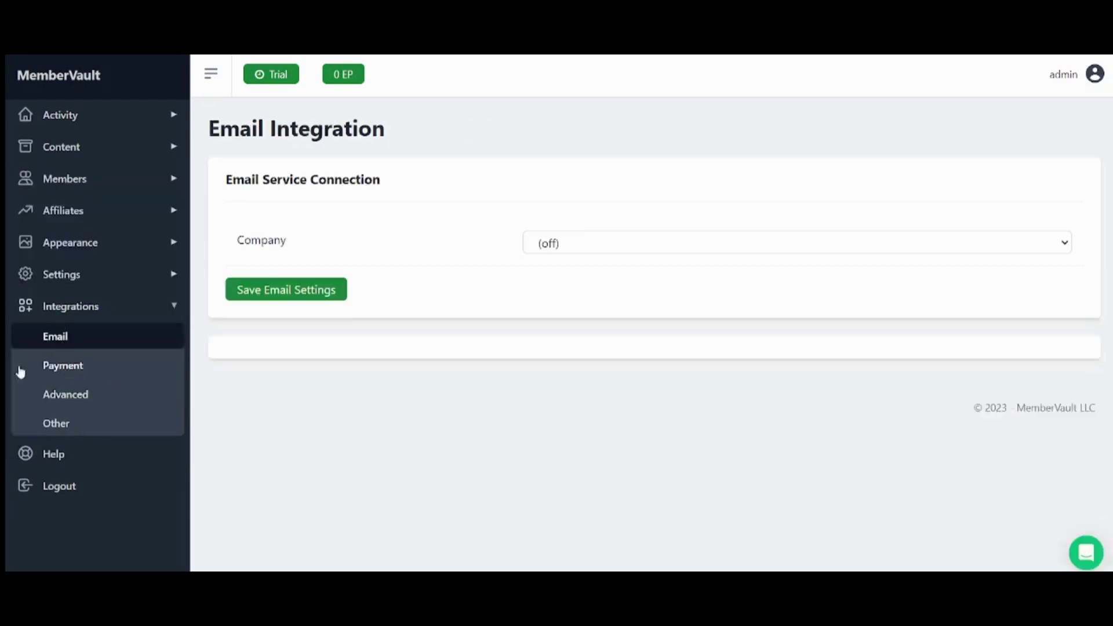
left_click(83, 368)
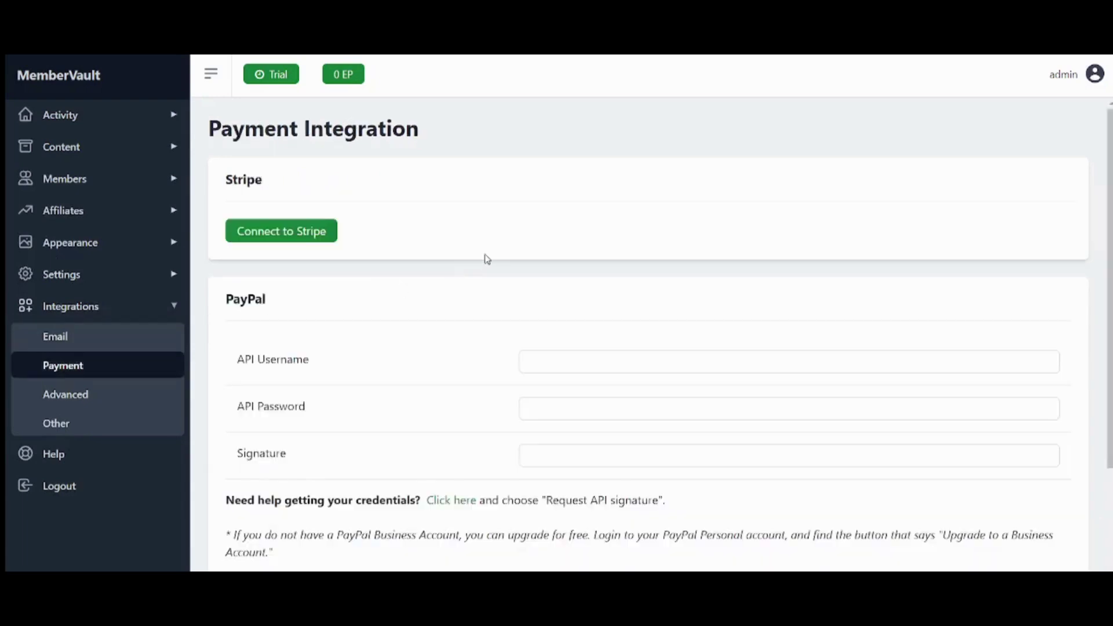